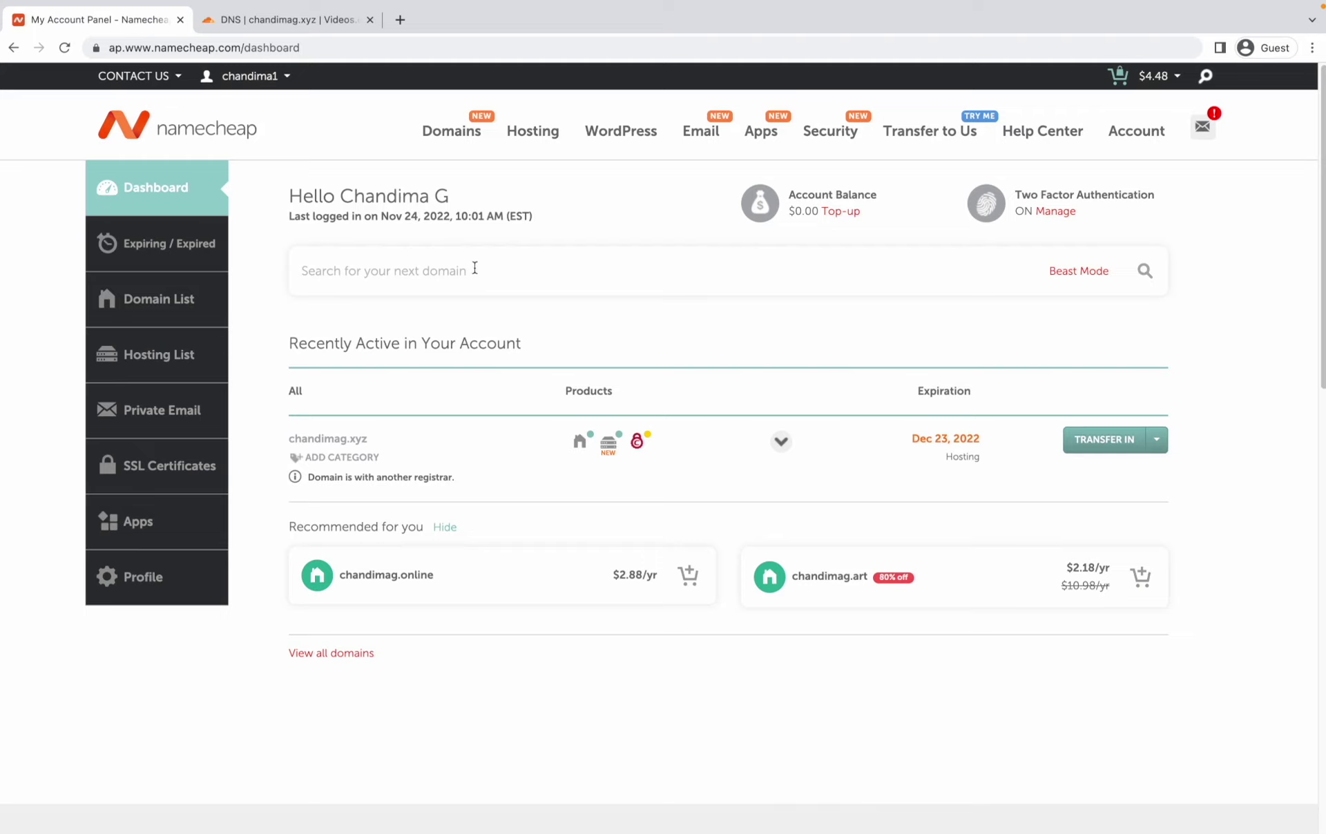
- Open cPanel for the chandimag.xyz hosting subscription and select its shared IP address
left_click(206, 365)
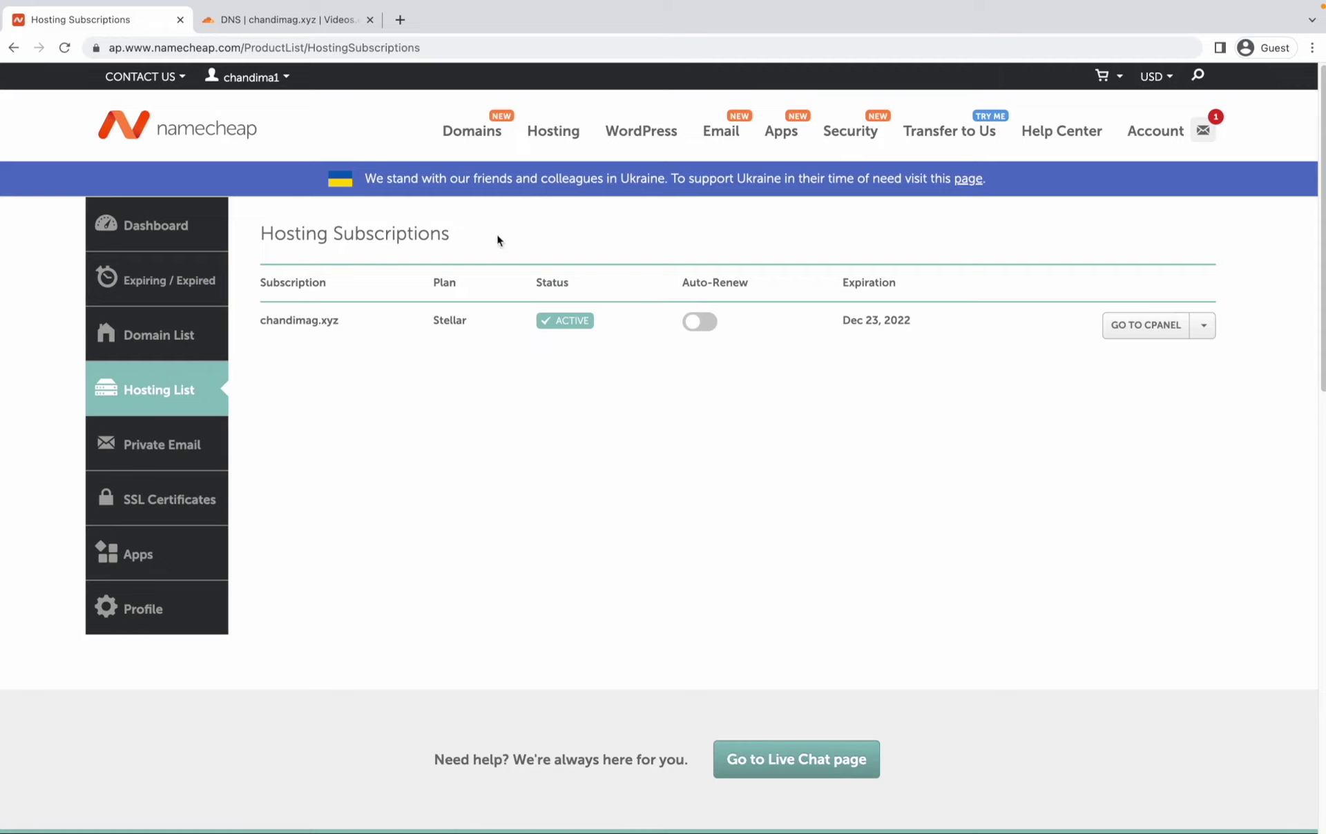
left_click(1149, 331)
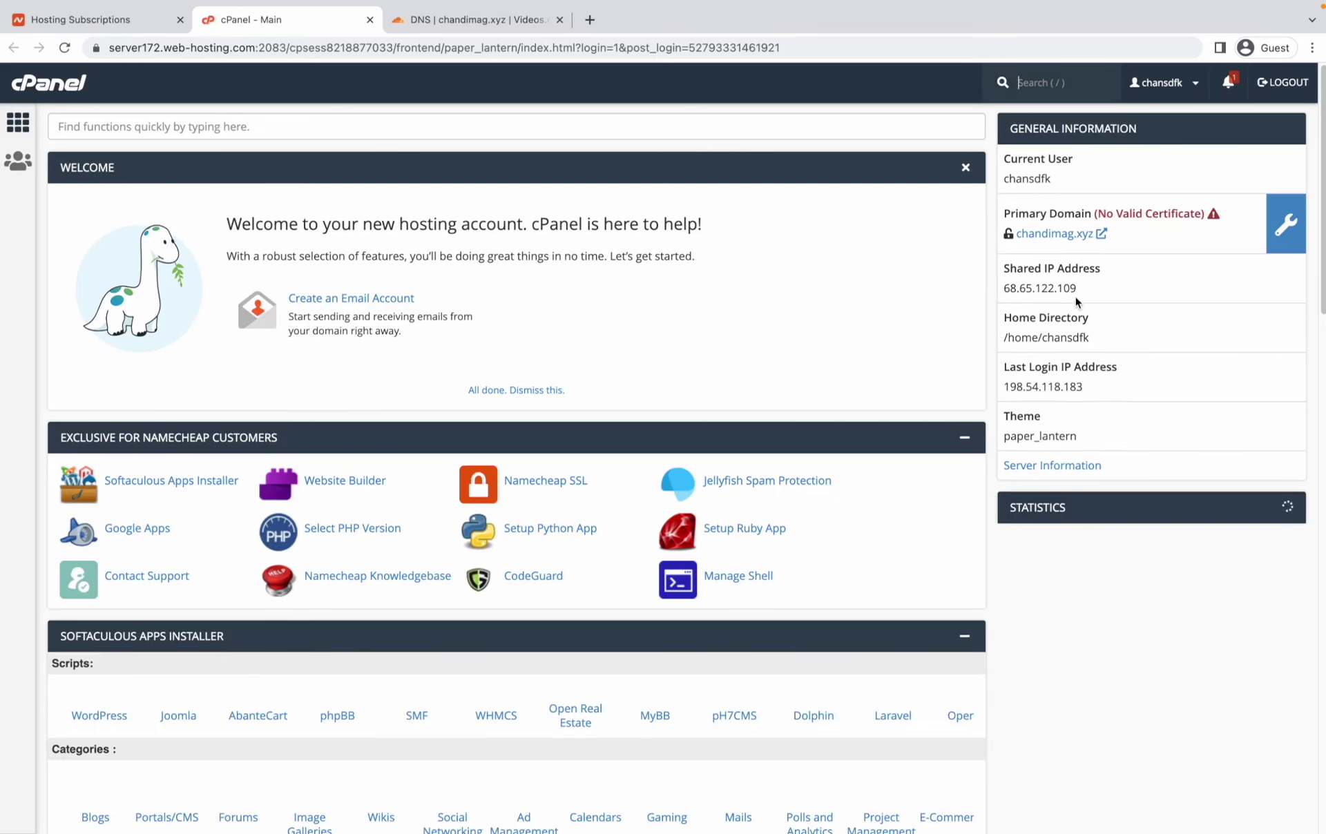
scroll(810, 309, "down", 10)
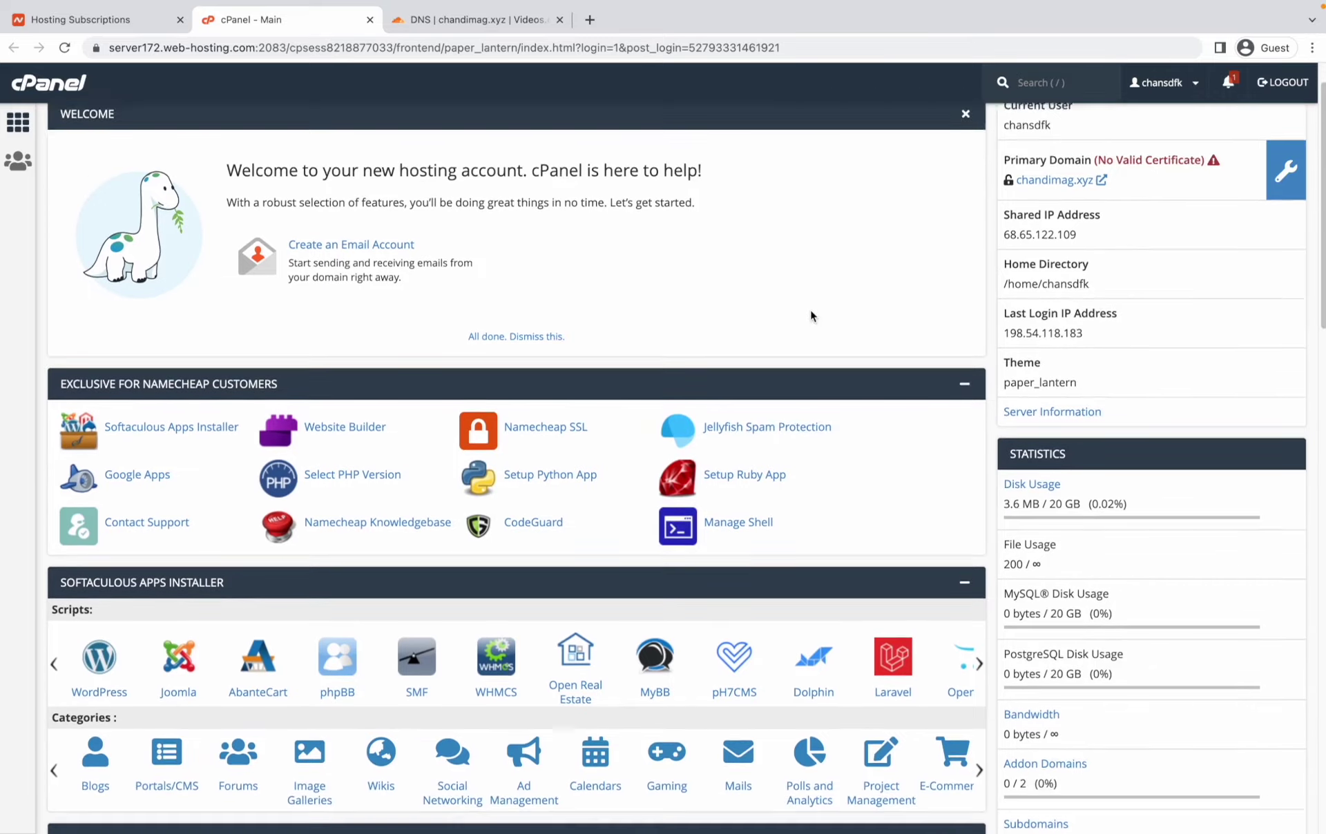
scroll(810, 309, "down", 15)
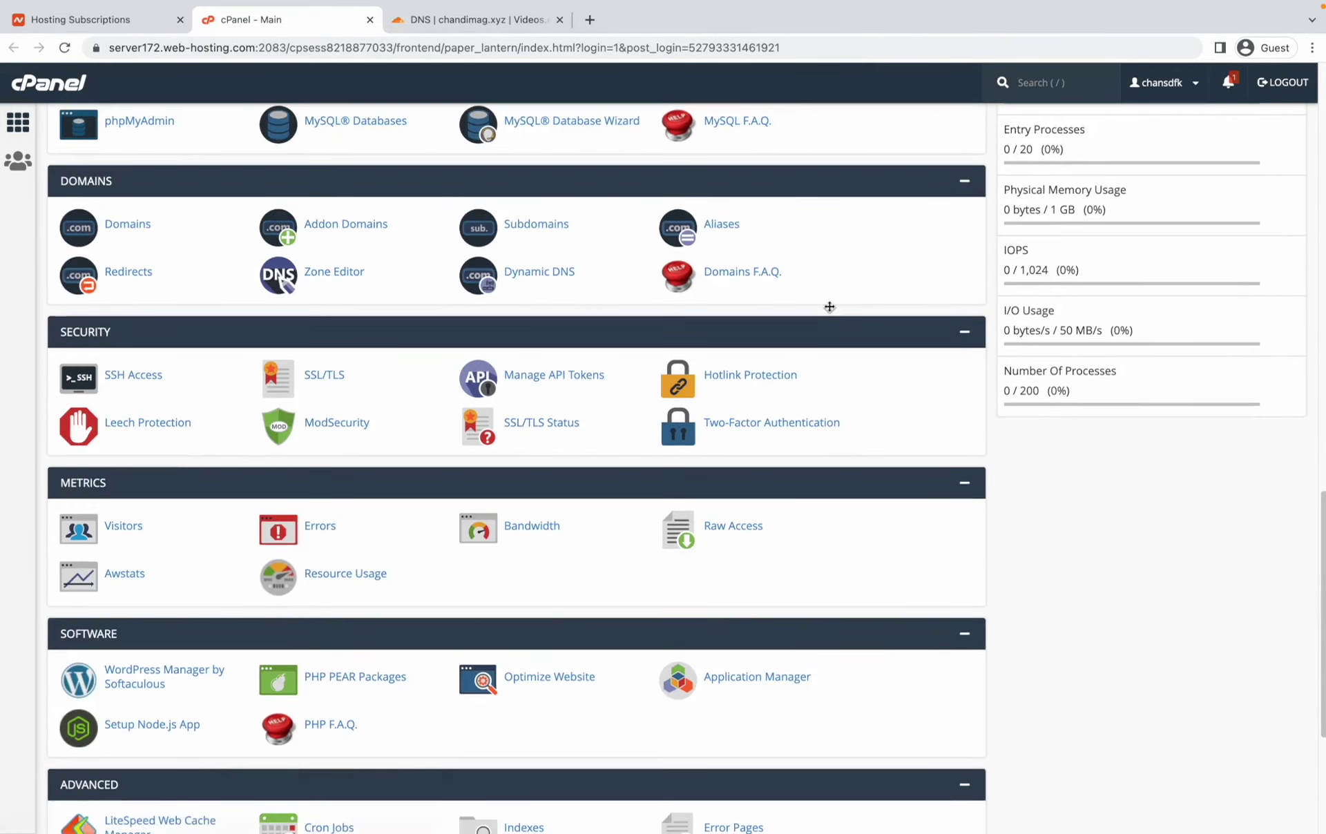
scroll(817, 314, "up", 20)
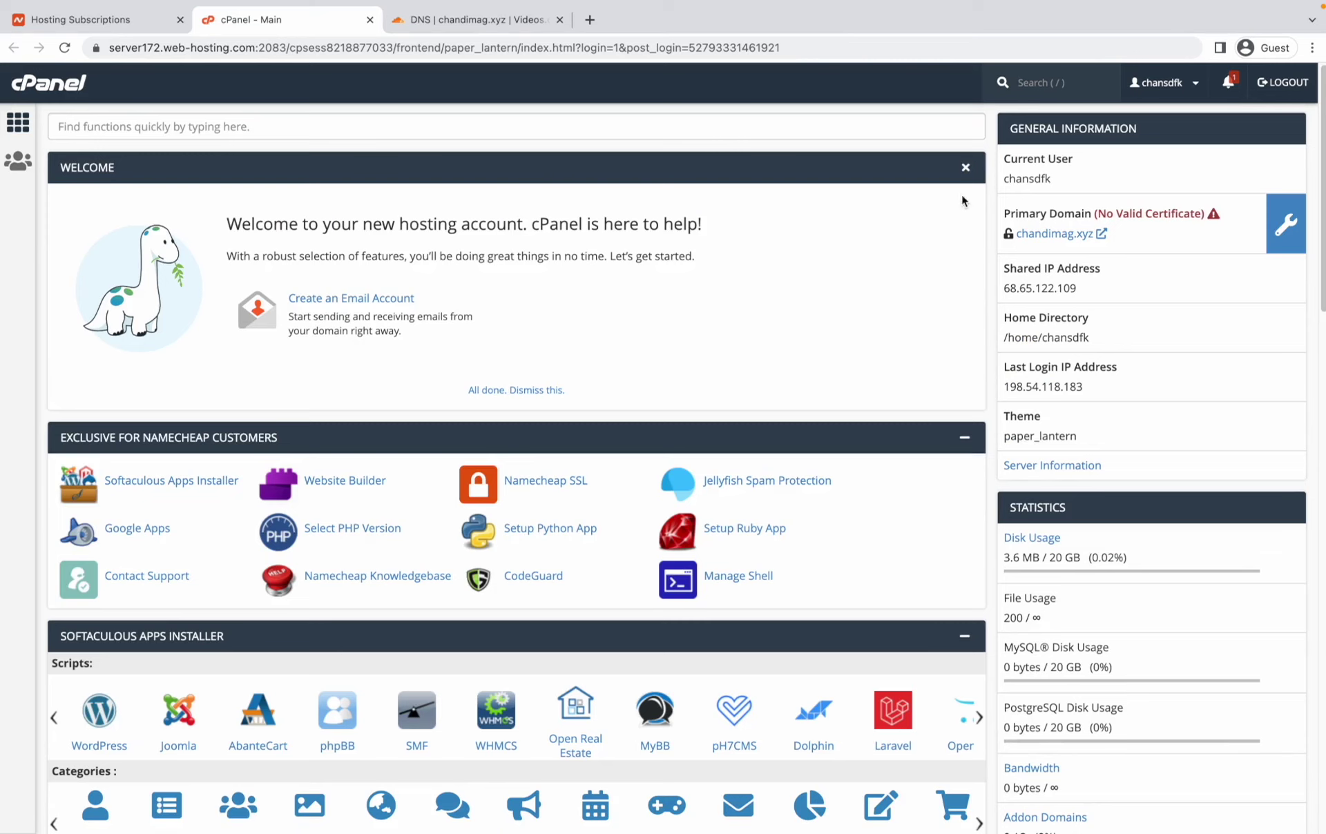
scroll(932, 228, "down", 11)
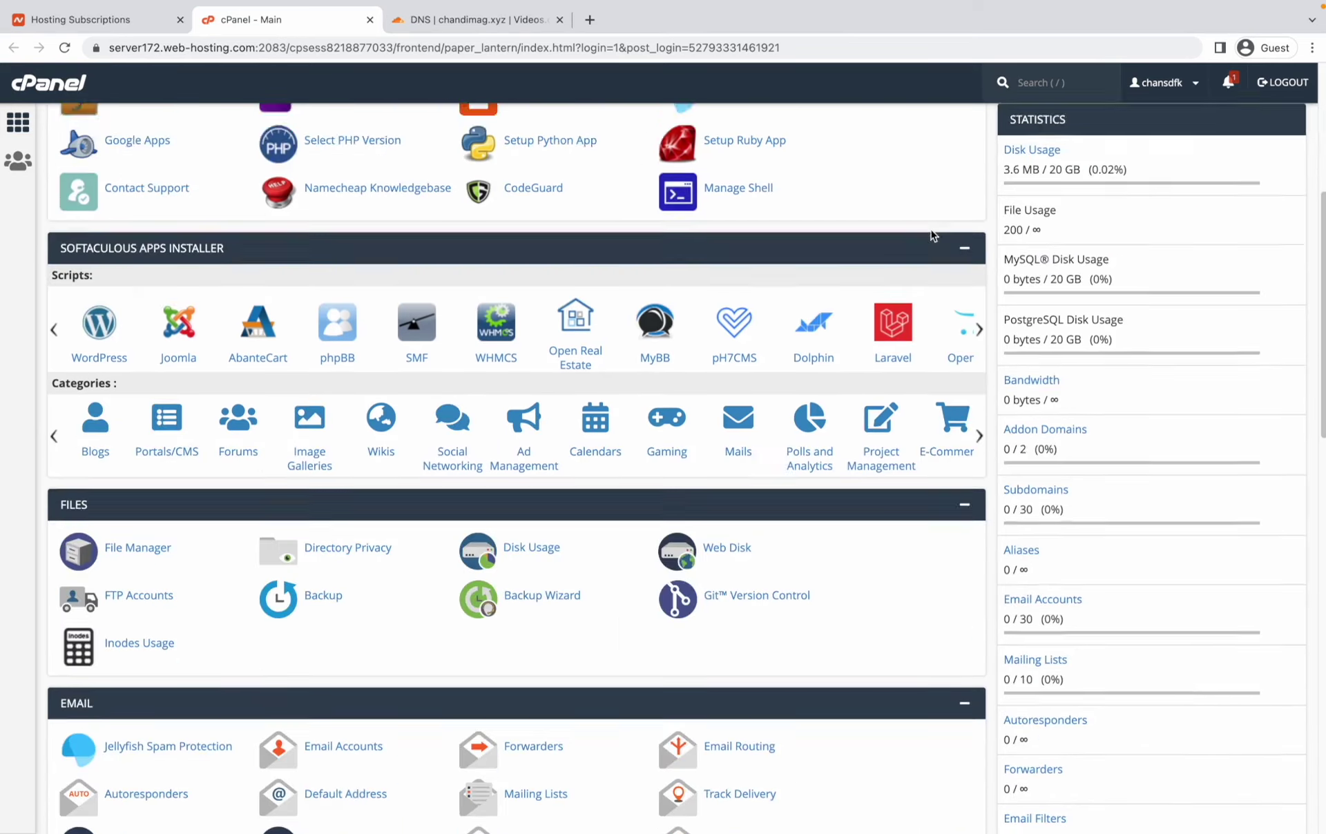
scroll(925, 238, "up", 6)
scroll(914, 249, "up", 6)
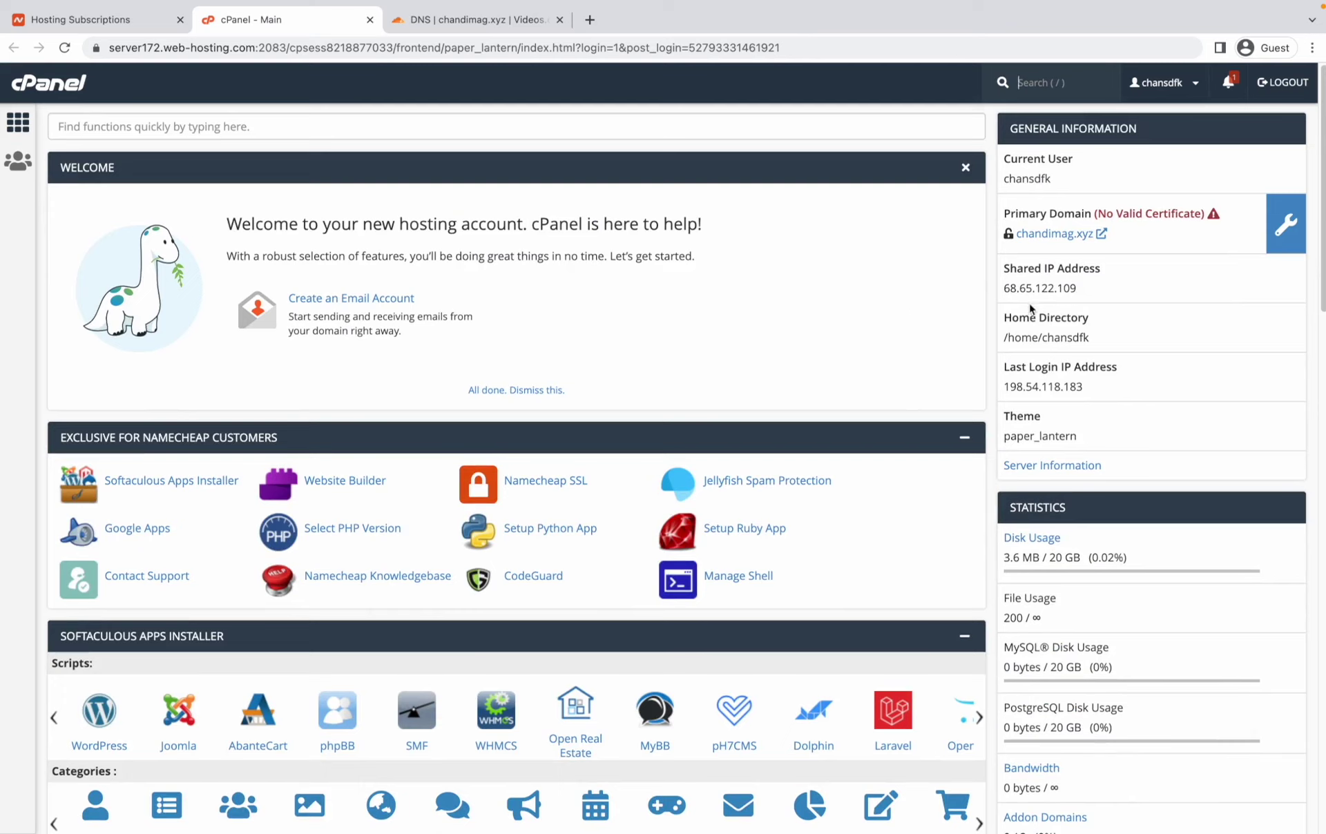
double_click(1058, 285)
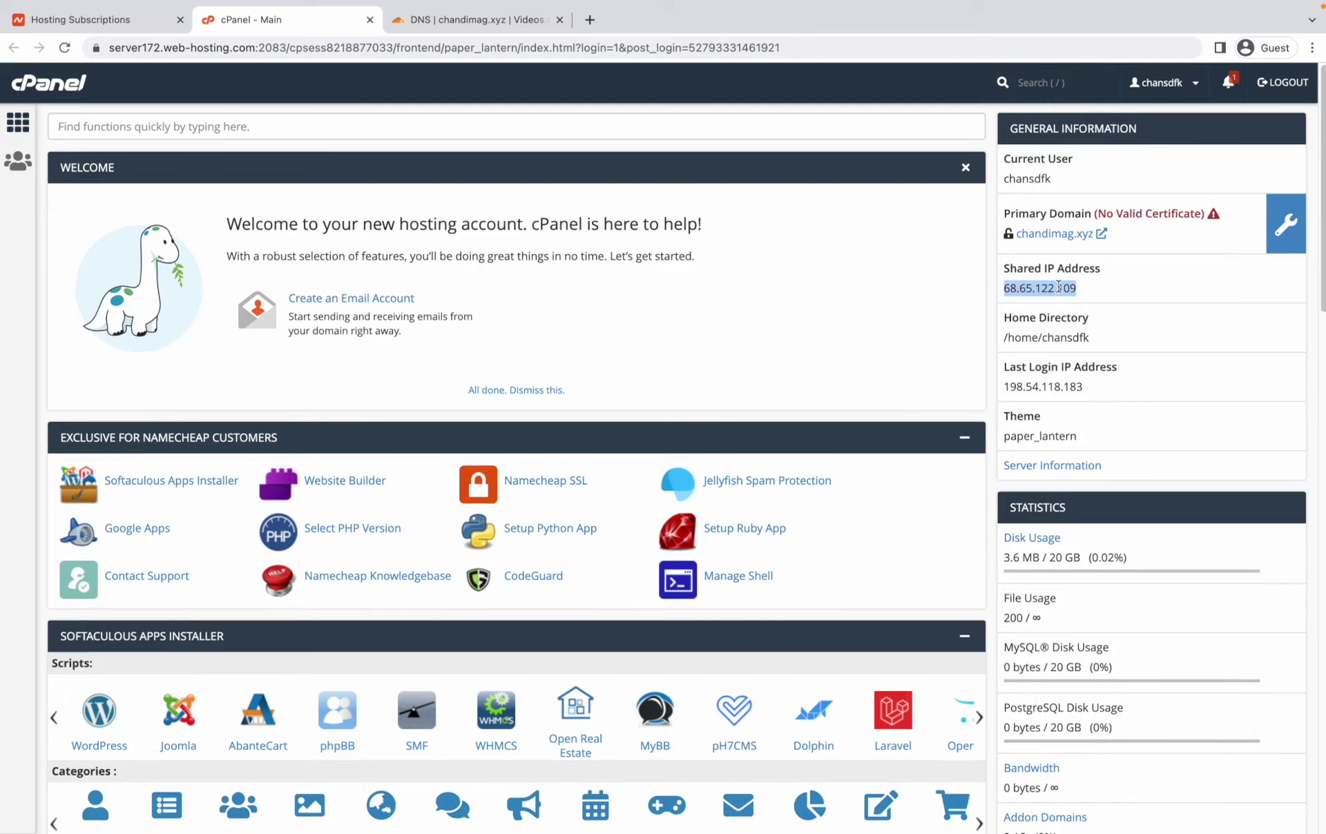
- Return to Namecheap, open the chandimag.xyz hosting plan's details, and copy the server's IP address
left_click(149, 19)
mouse_move(179, 100)
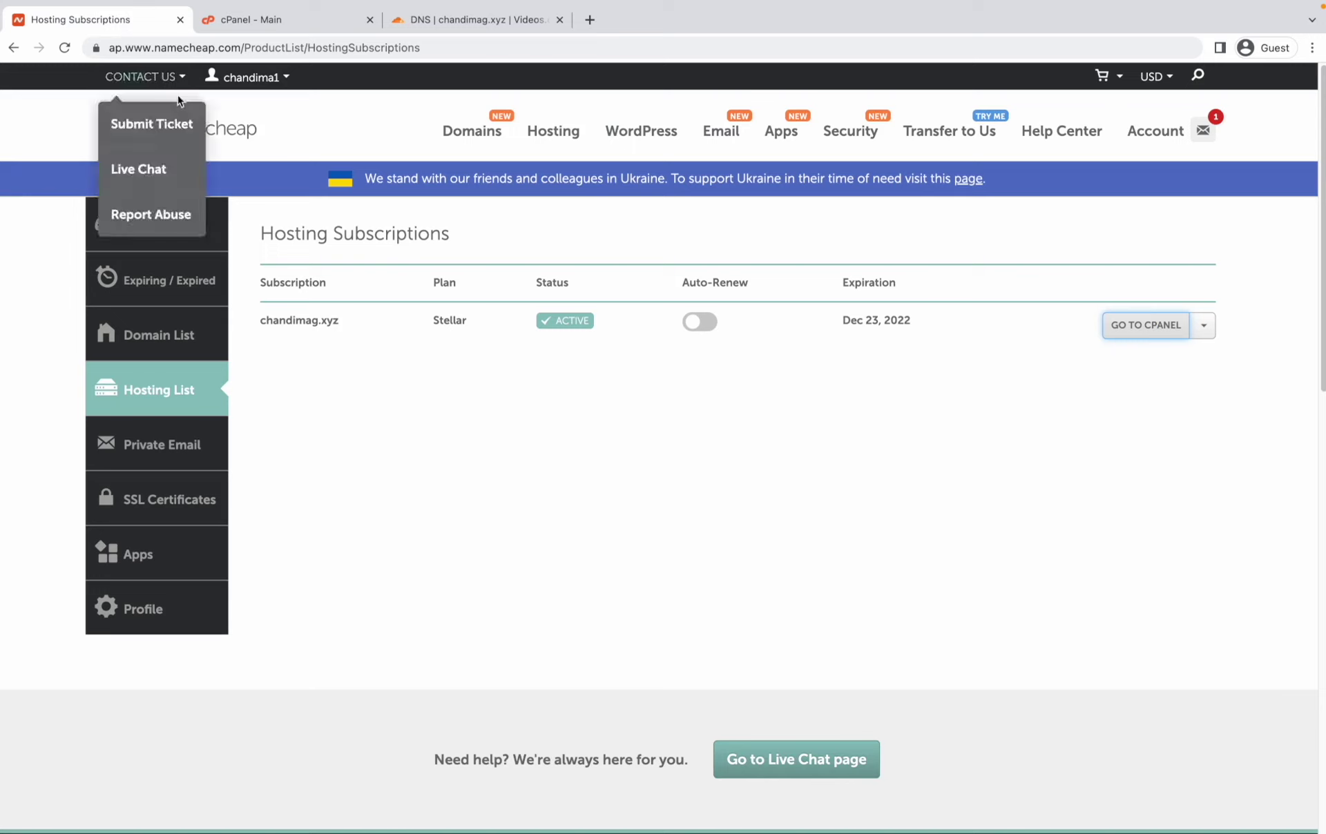
left_click(1202, 327)
left_click(1191, 347)
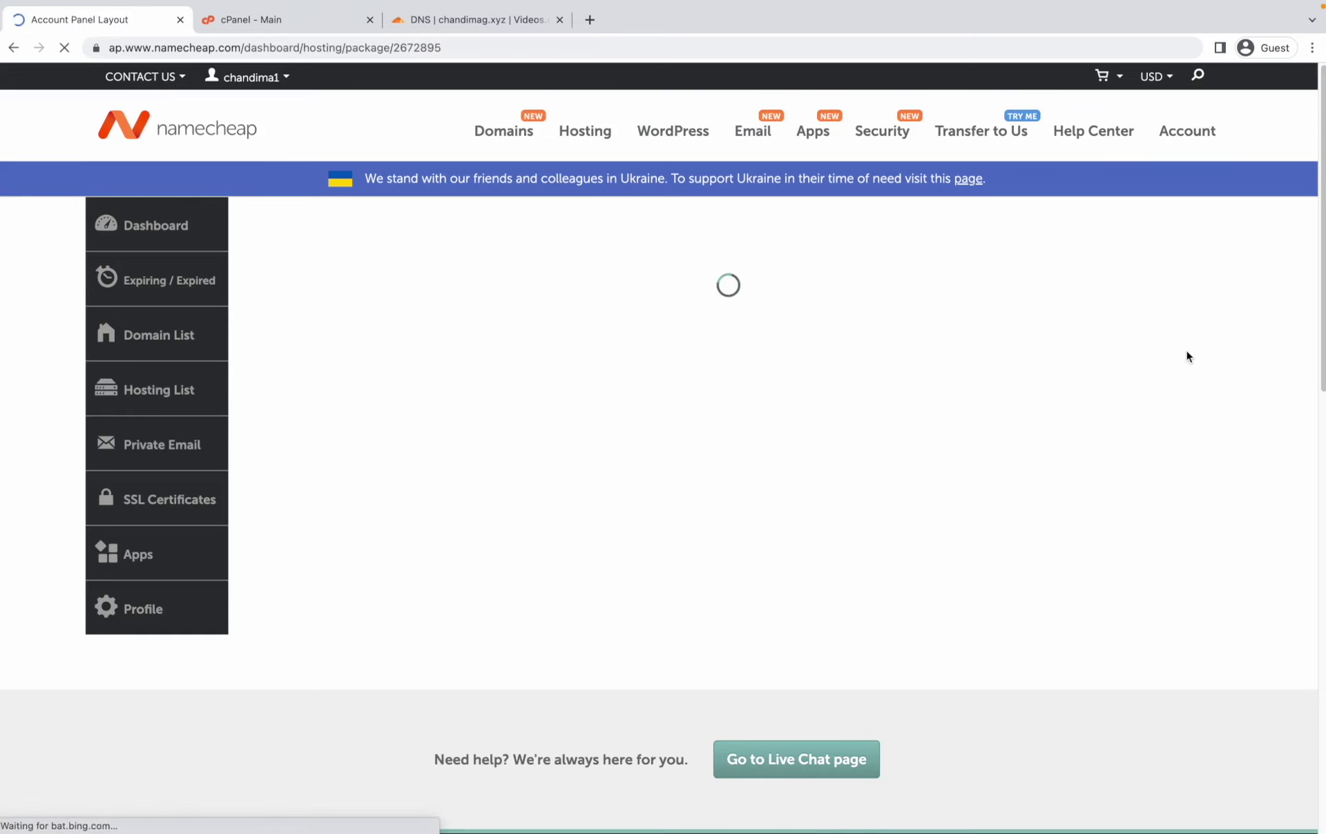
scroll(517, 524, "down", 2)
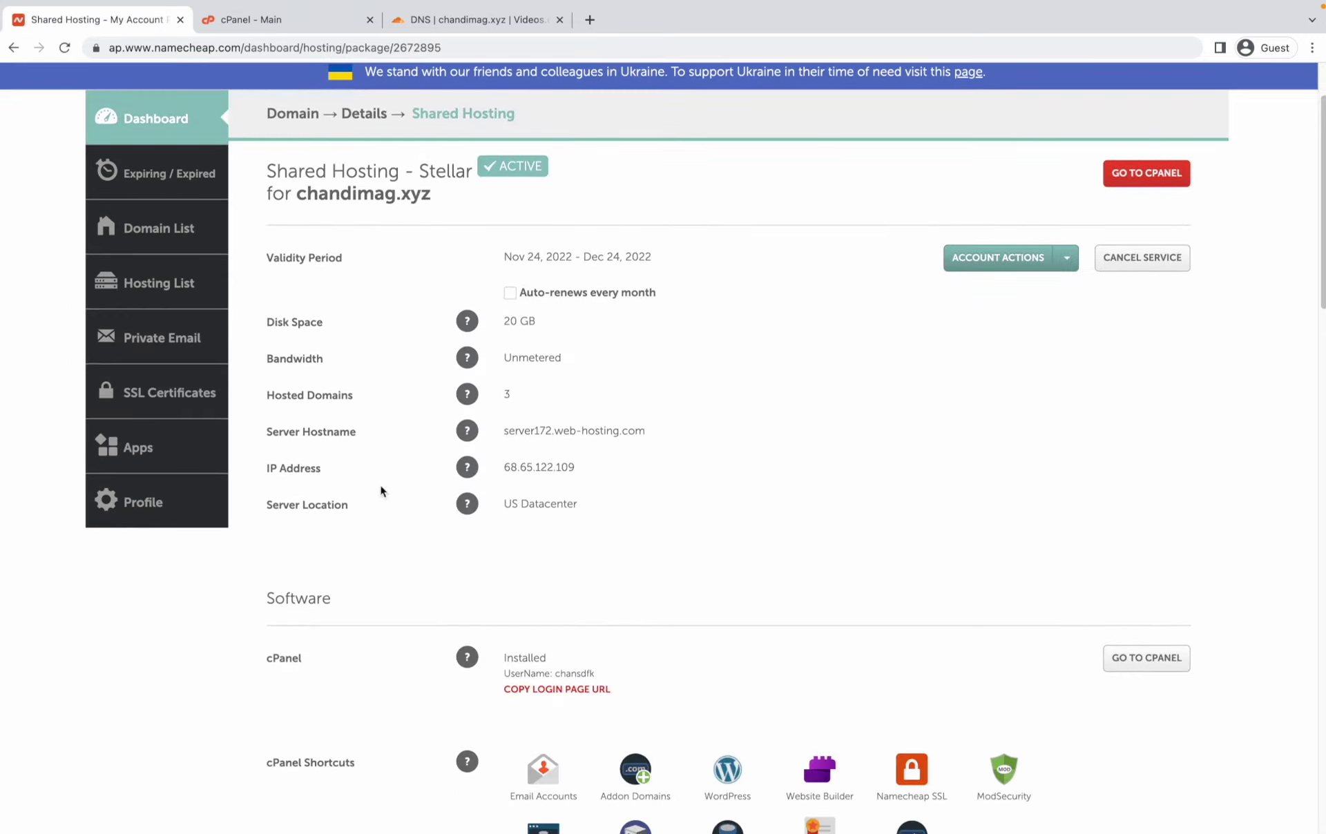
double_click(515, 474)
right_click(516, 472)
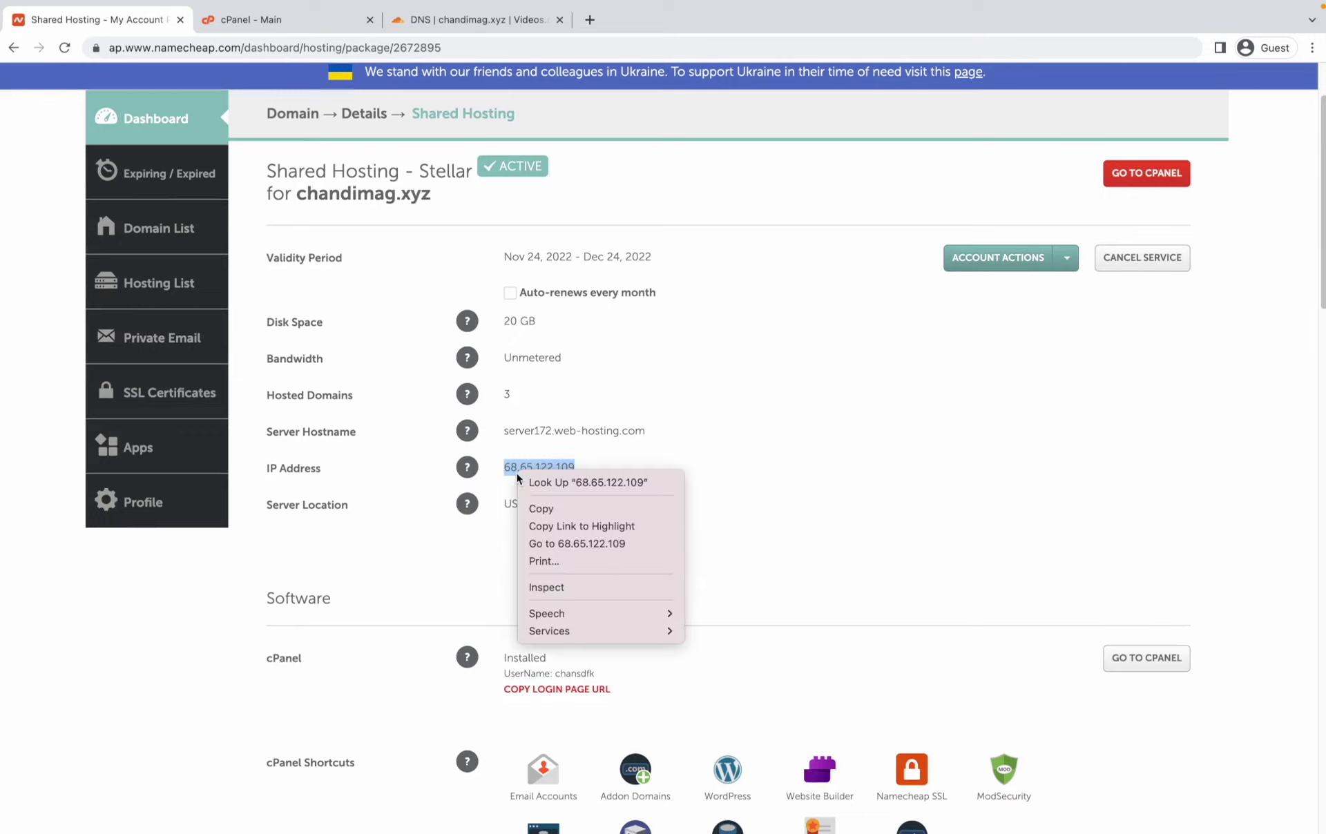
left_click(558, 511)
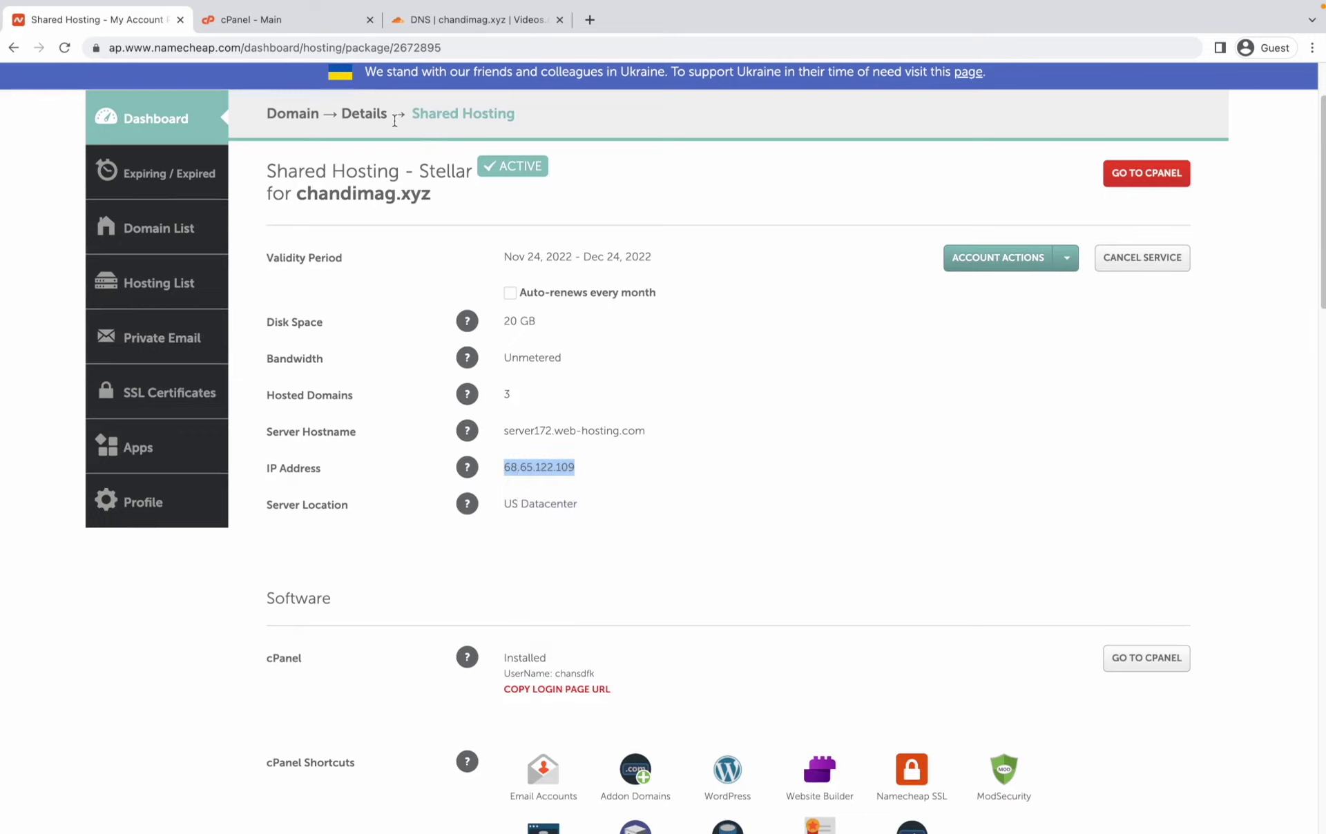
- Switch back to cPanel, copy the shared IP address from the general information, and dismiss the welcome message
left_click(325, 45)
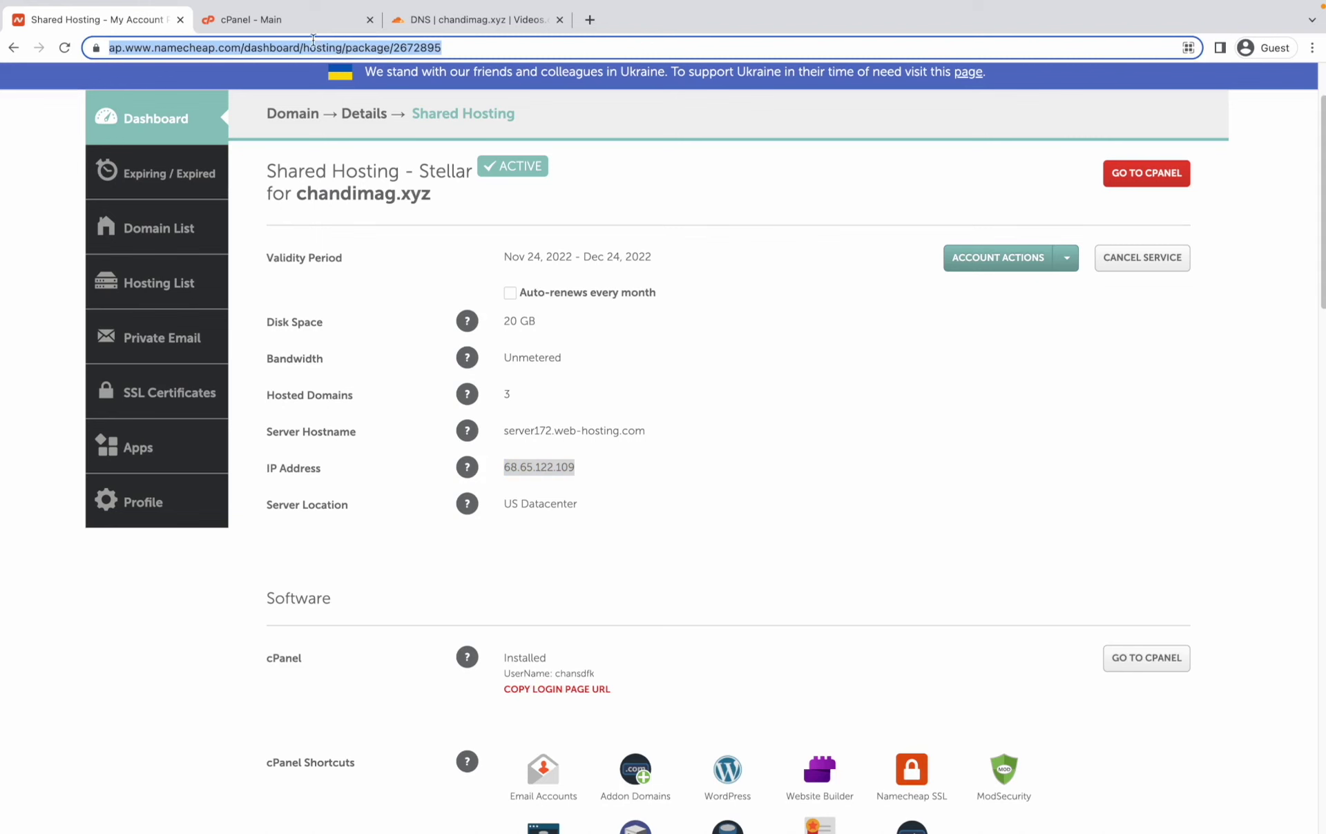
left_click(303, 28)
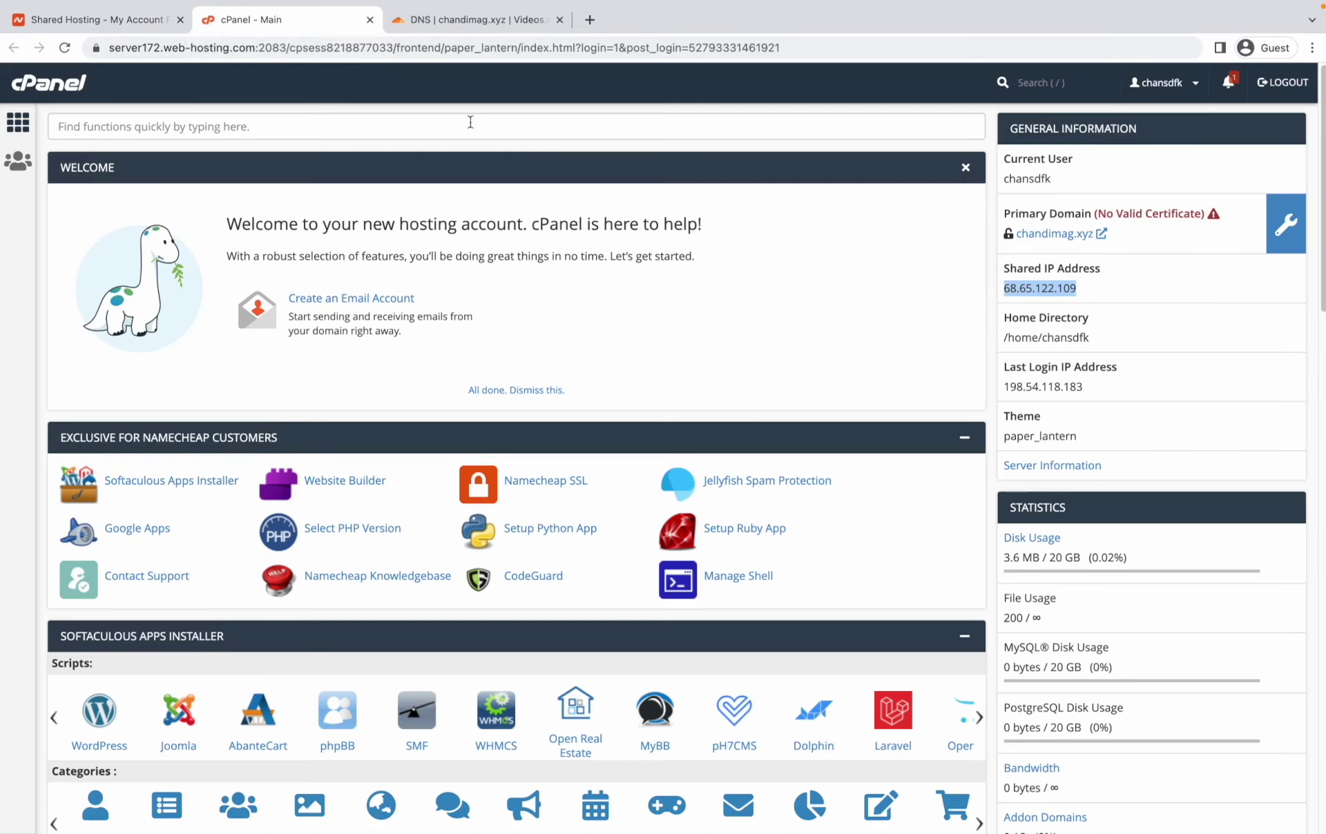
right_click(1039, 284)
left_click(1062, 318)
left_click(965, 168)
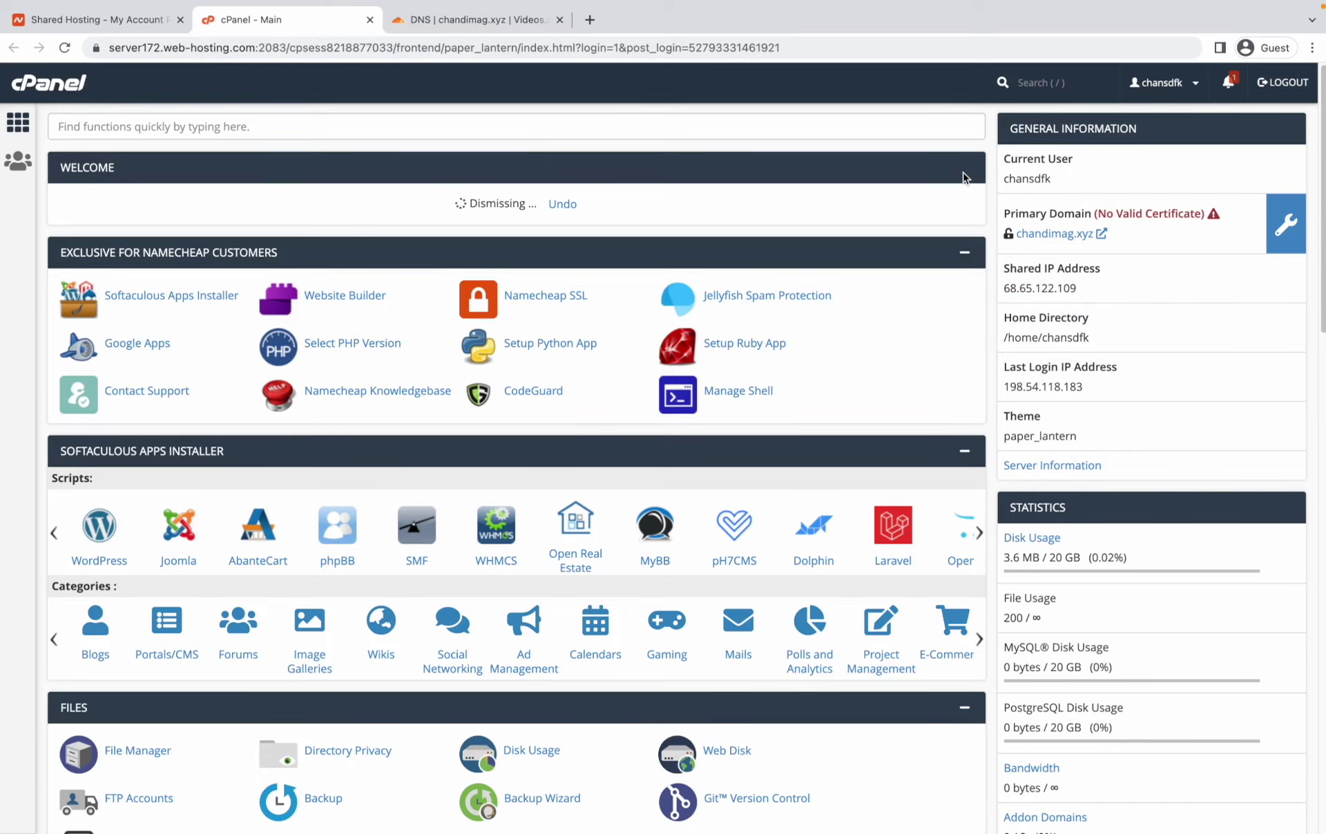
- Switch to Cloudflare and open the DNS settings of the chandimag.xyz website
key("ctrl+Tab")
left_click(21, 141)
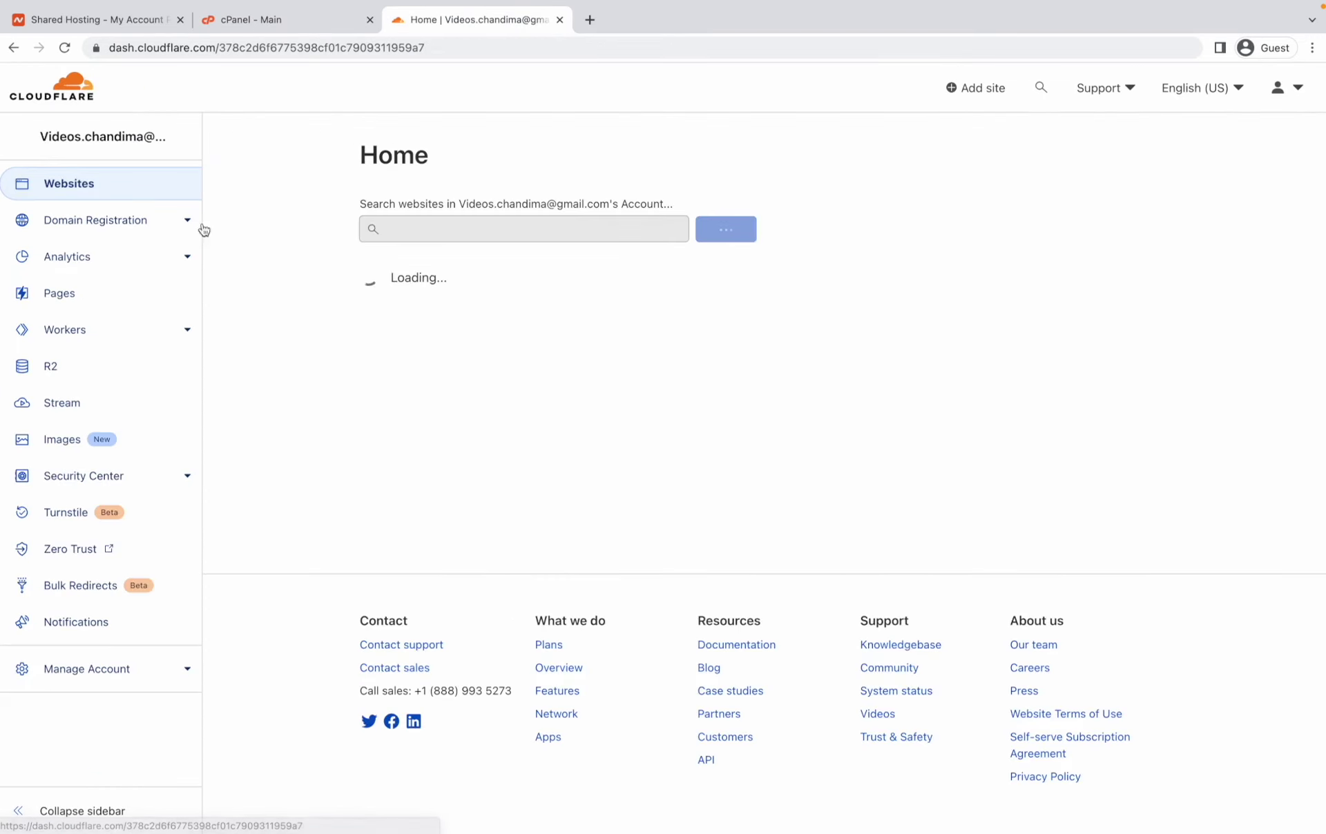
left_click(512, 298)
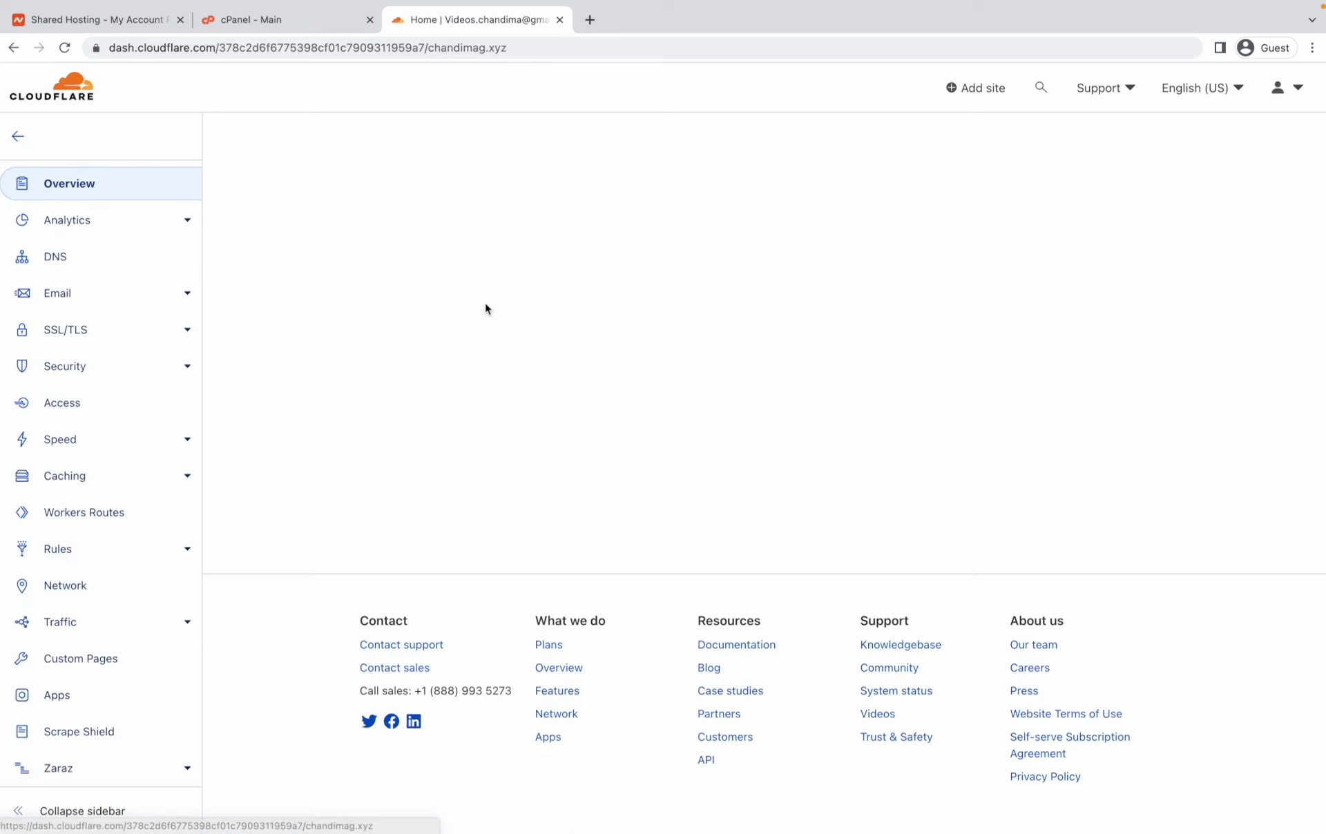
left_click(74, 245)
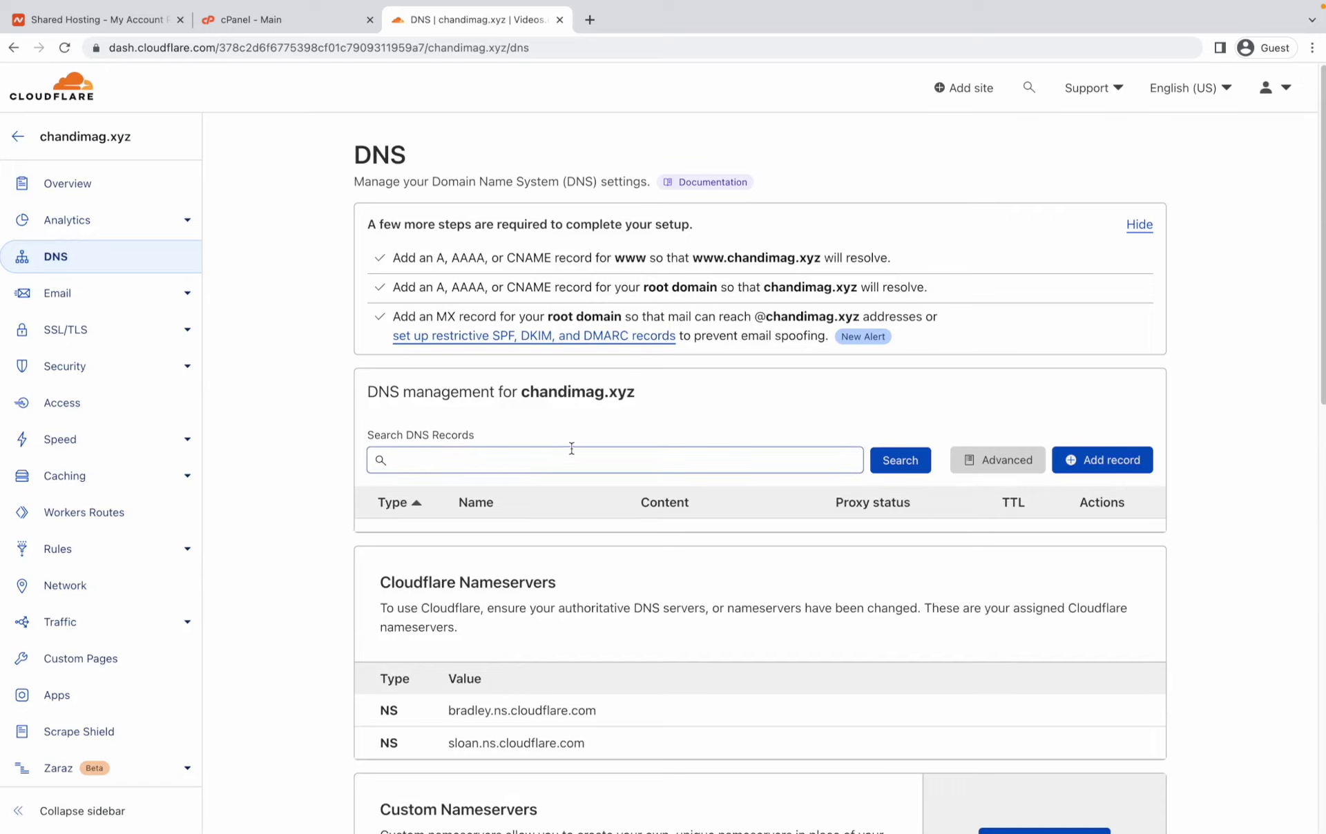
- Add and save an A record for the root domain (@) with IPv4 address 68.65.122.109, set to DNS only
left_click(1073, 456)
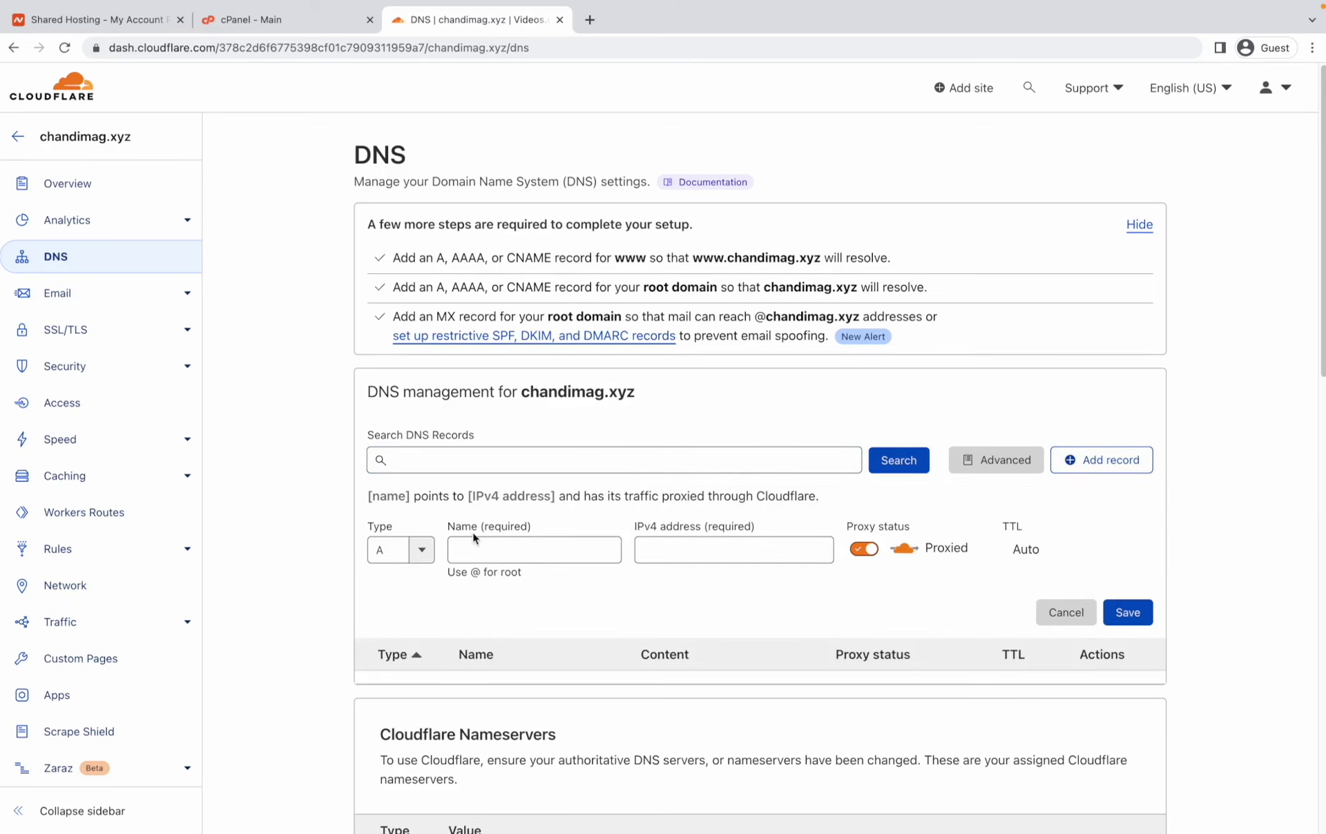
left_click(379, 549)
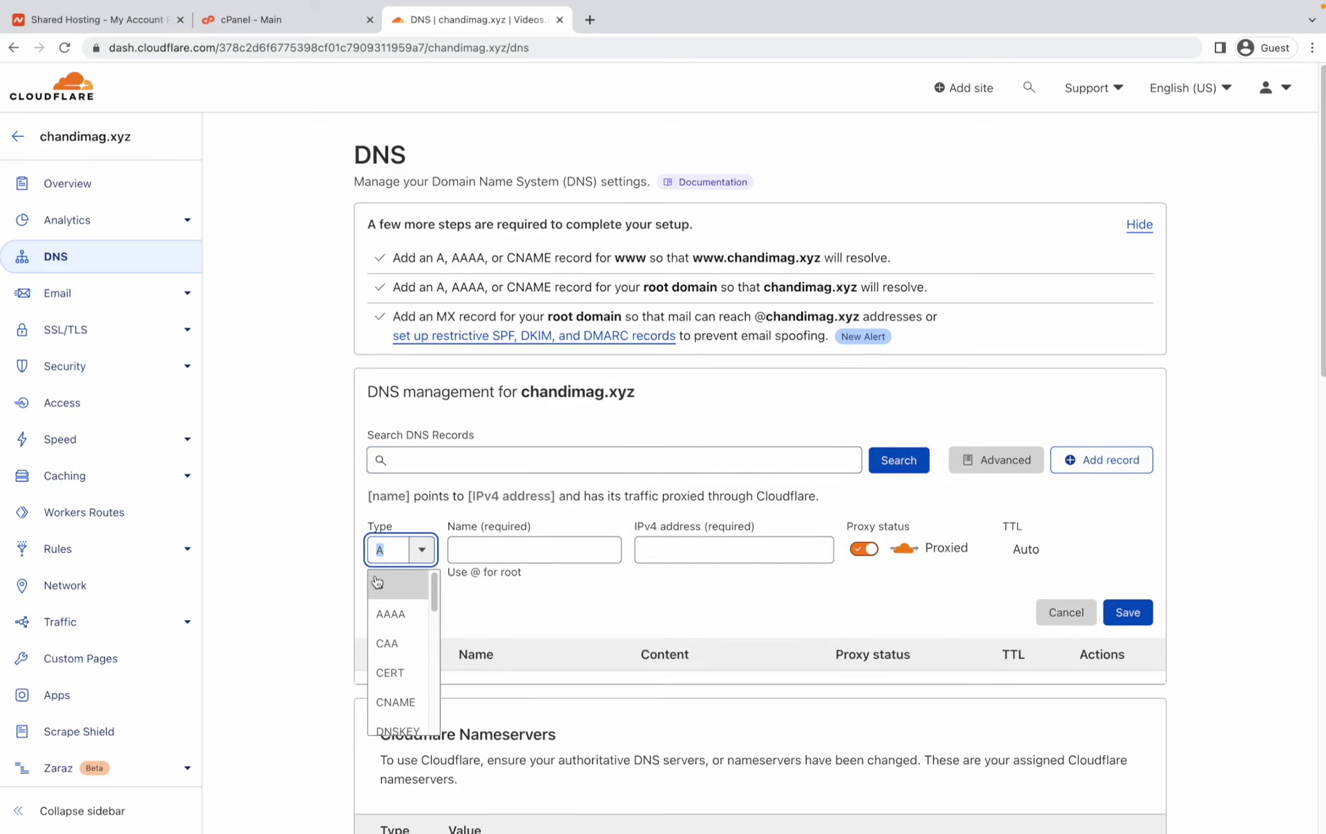
left_click(399, 585)
left_click(483, 559)
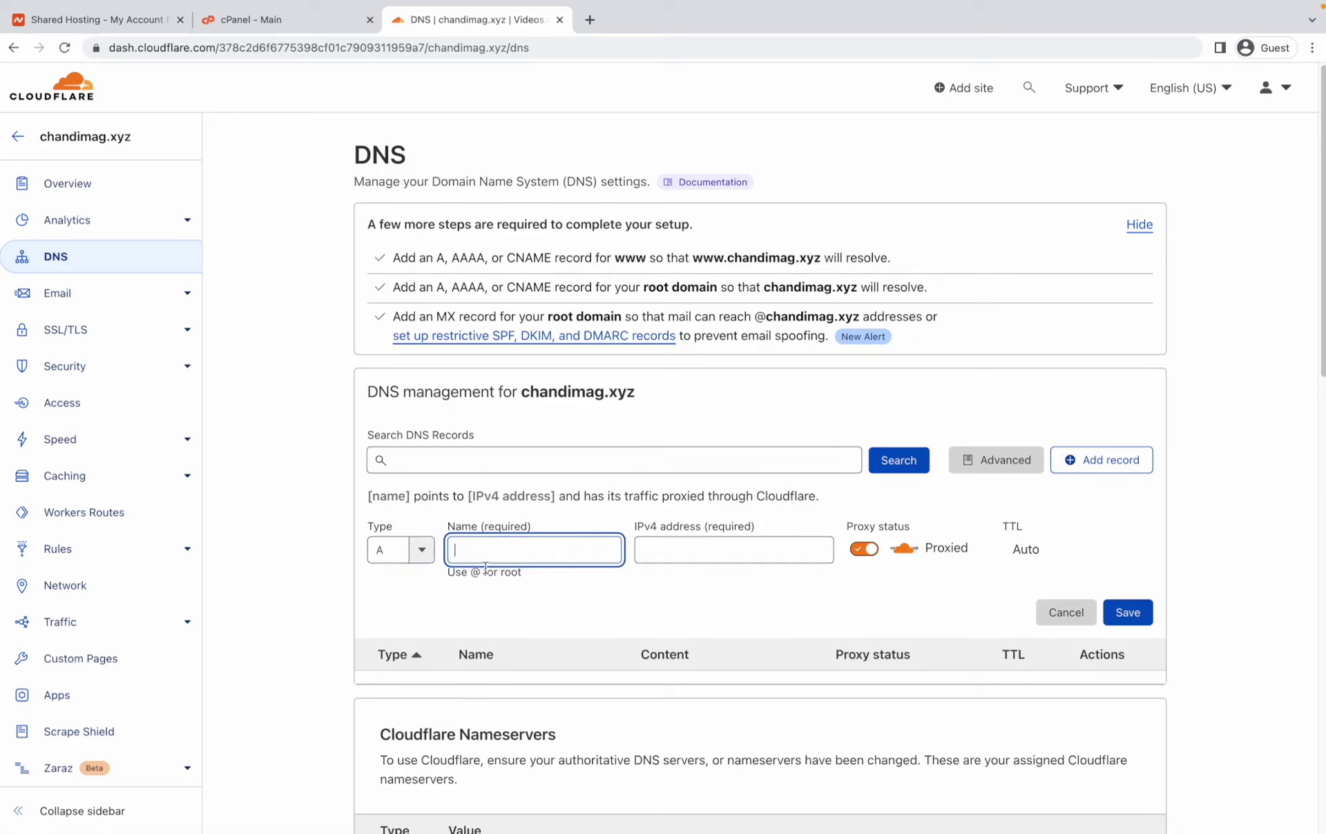
type("@")
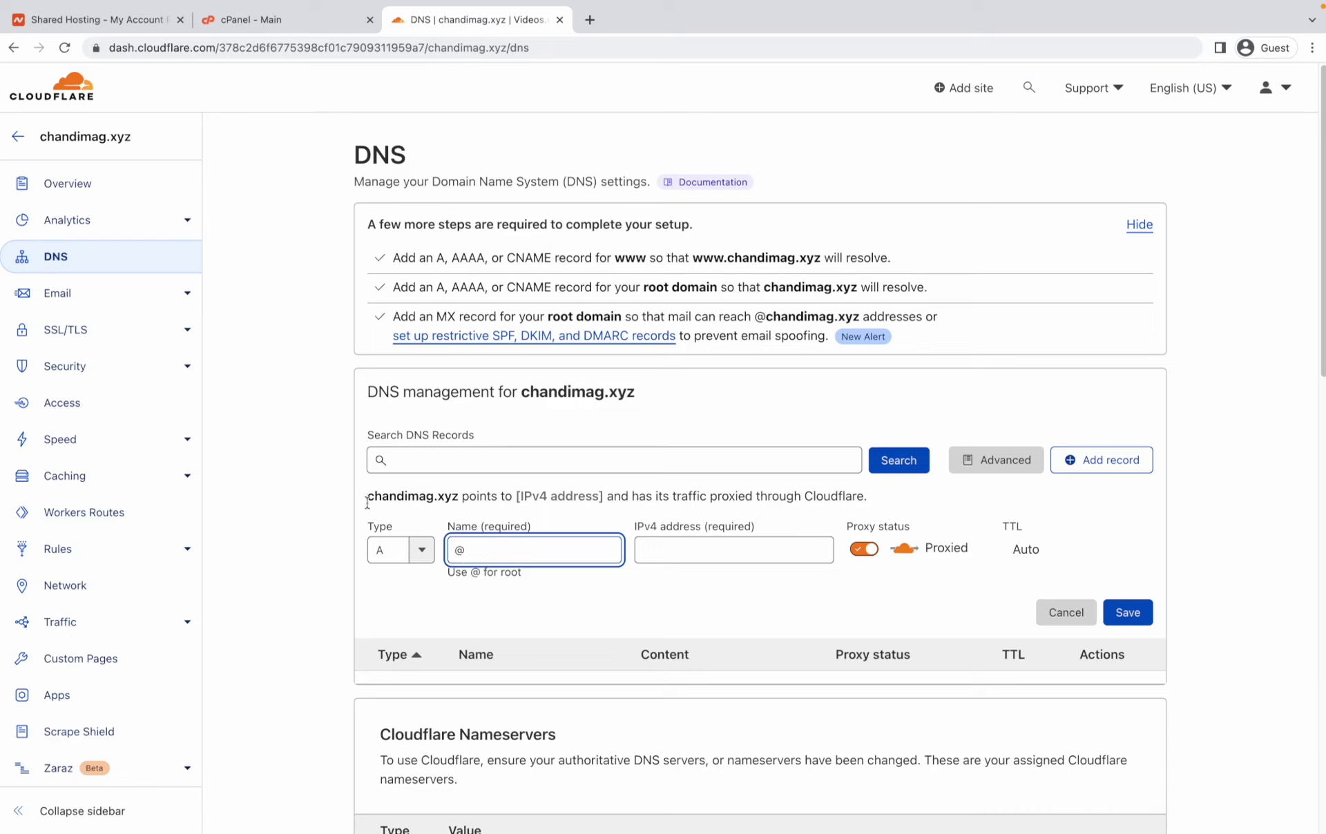
left_click_drag(370, 510, 424, 514)
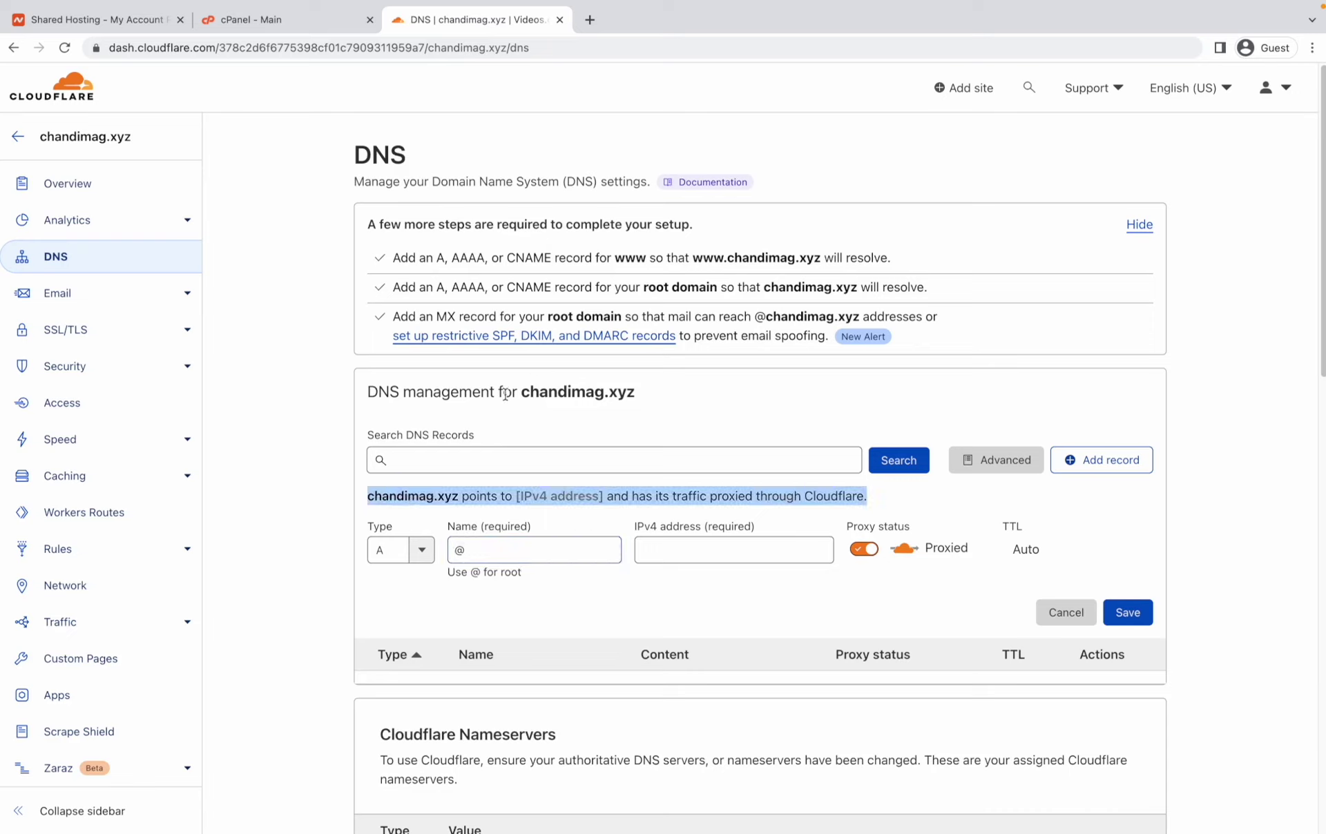
right_click(682, 558)
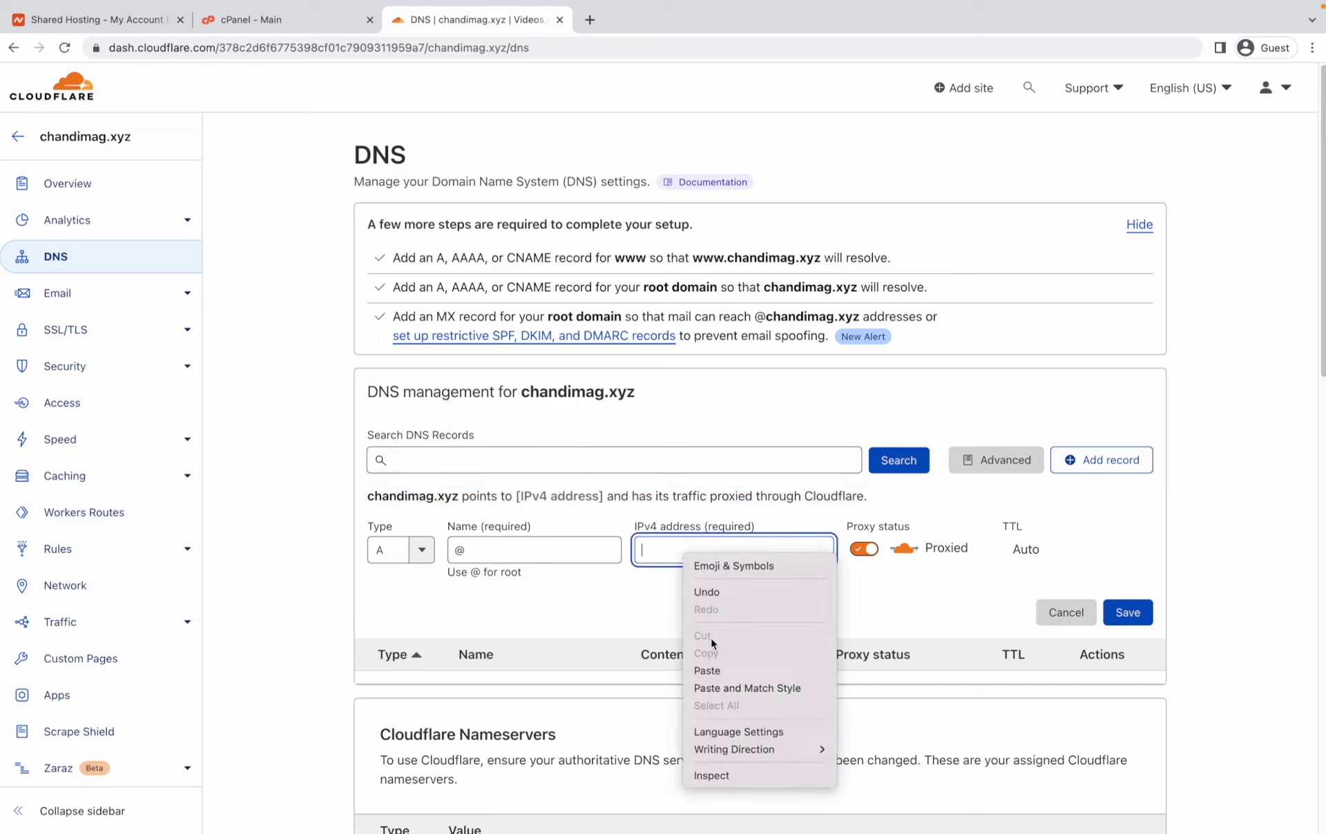
left_click(706, 670)
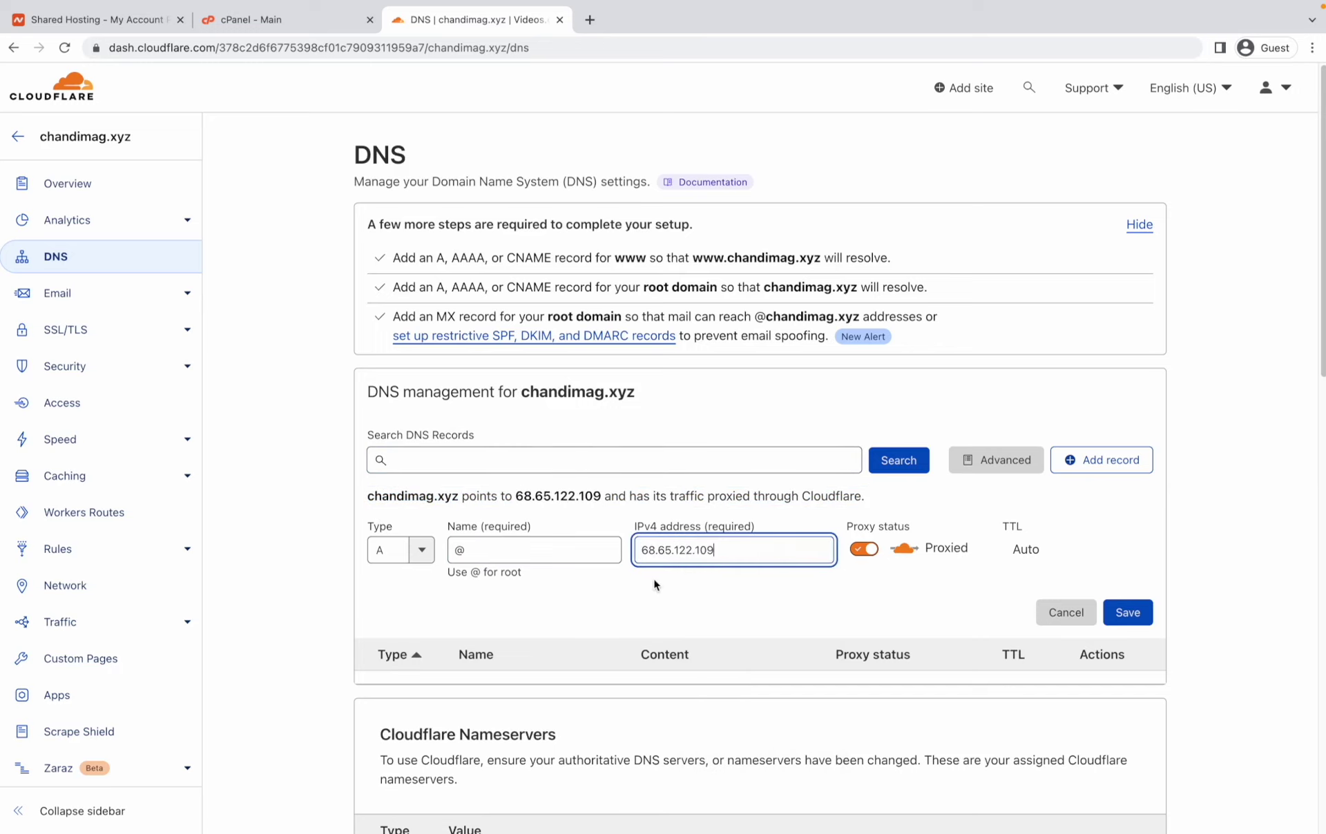
left_click(867, 550)
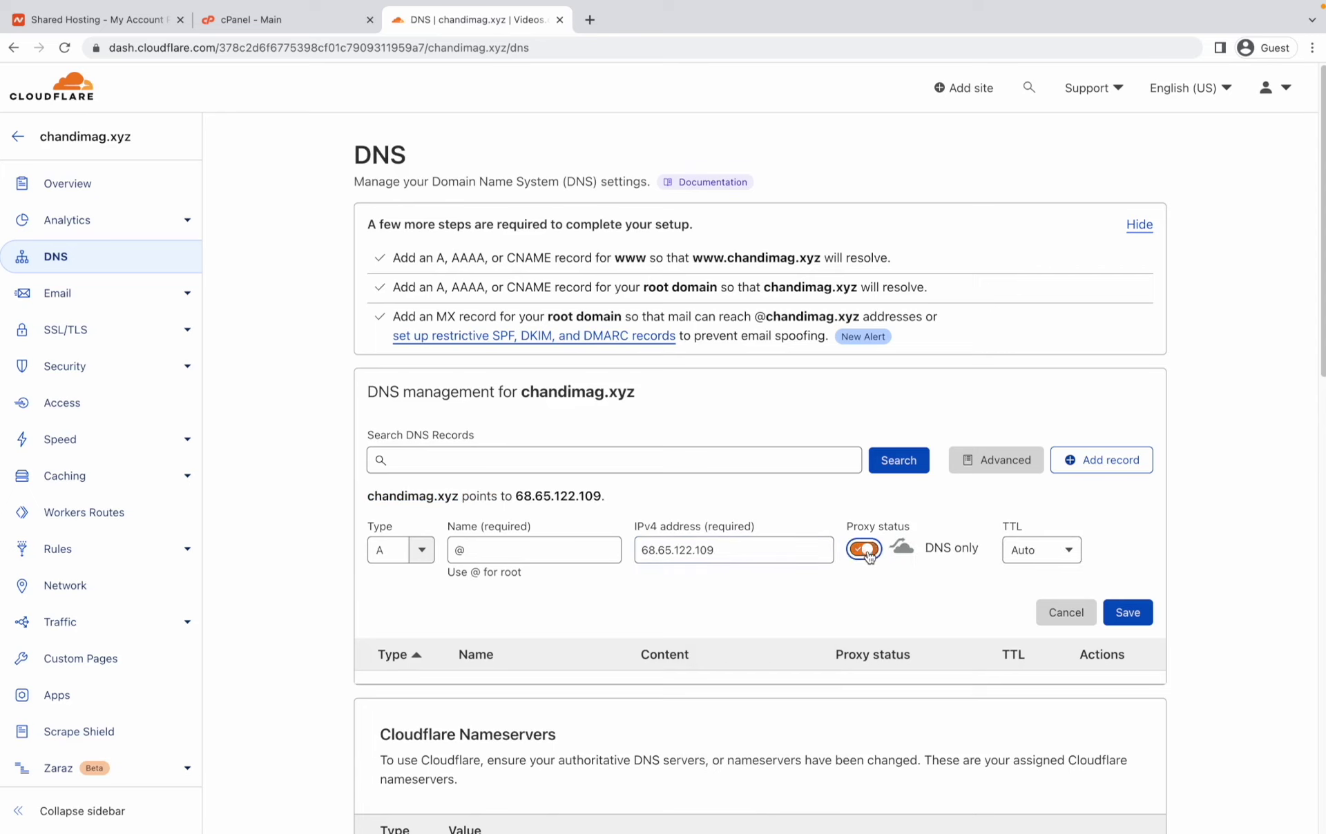
left_click(1127, 613)
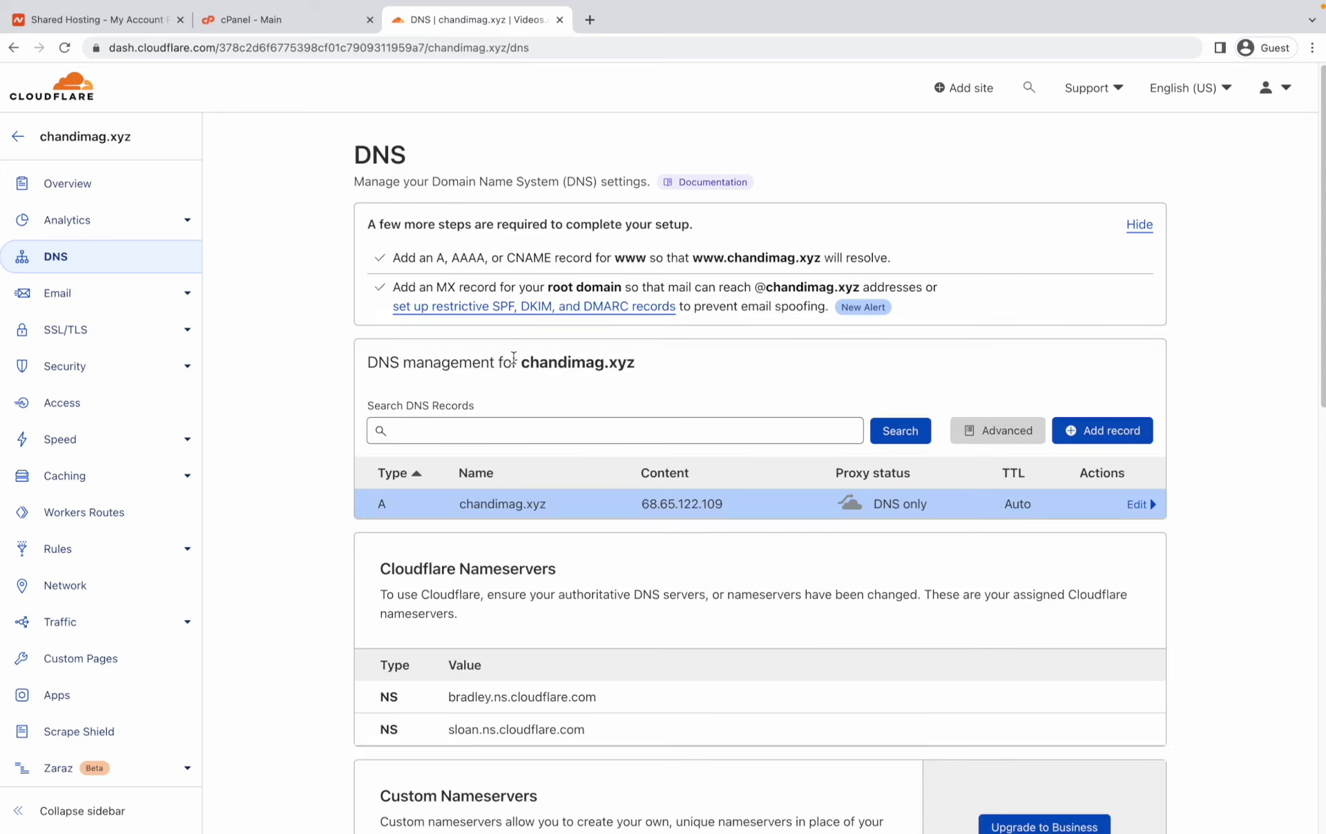
left_click_drag(521, 362, 633, 364)
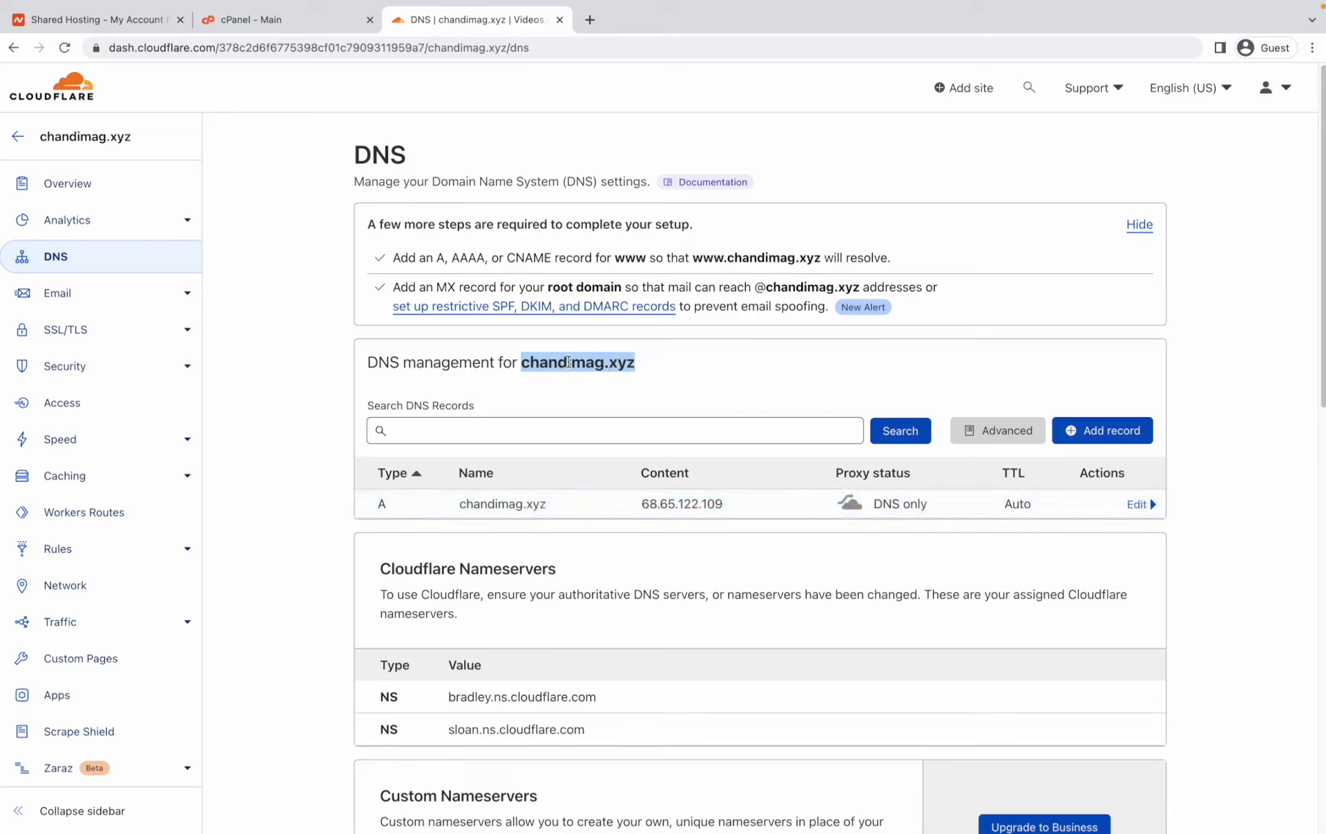
left_click(736, 368)
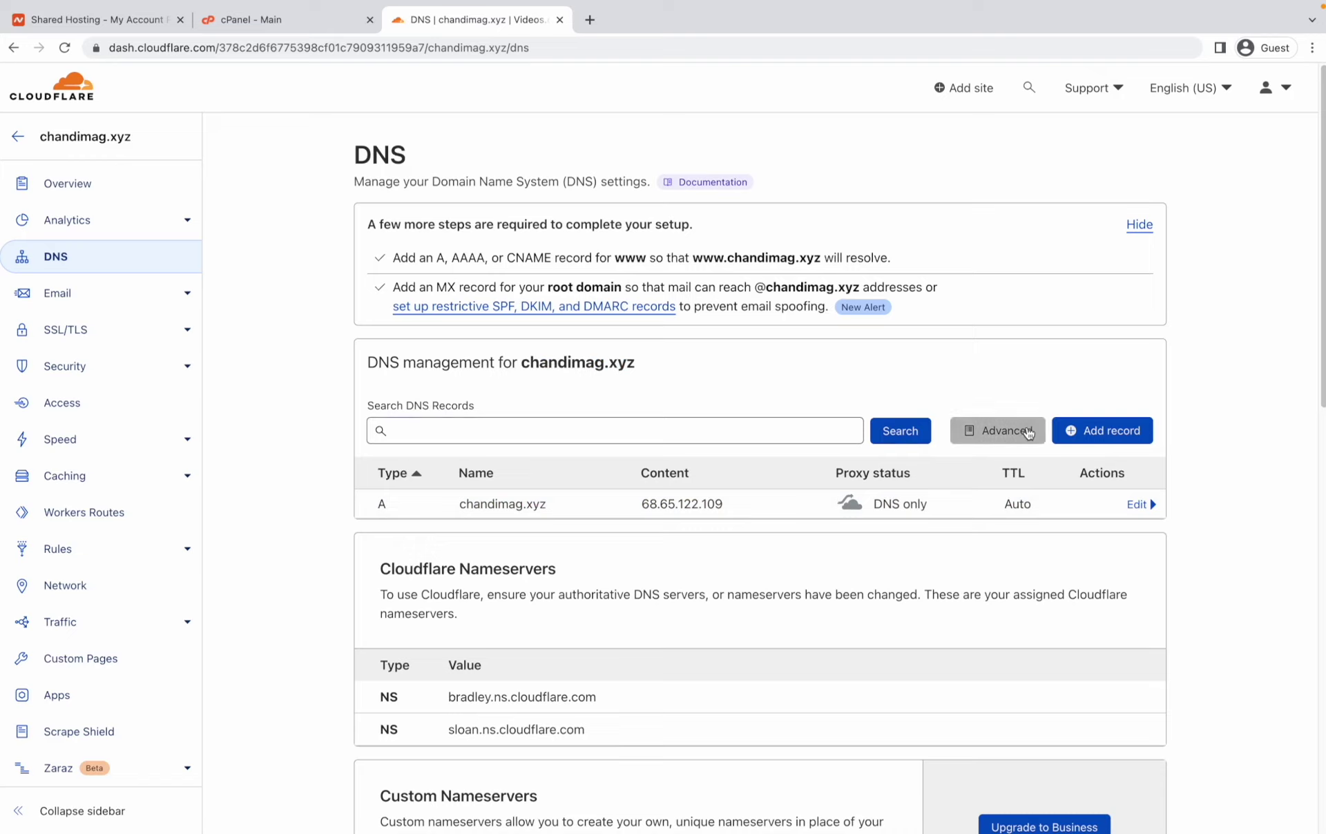
left_click(1100, 431)
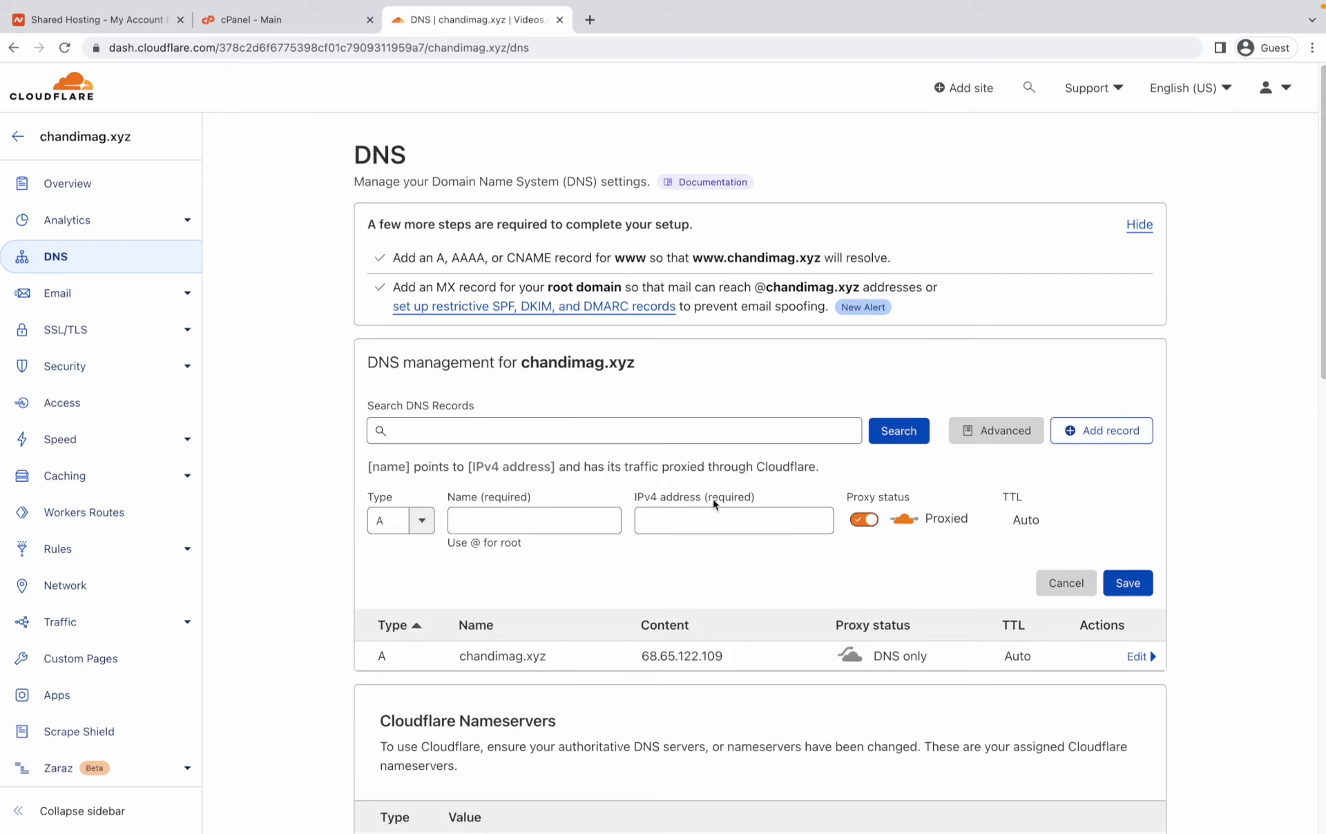
left_click(430, 523)
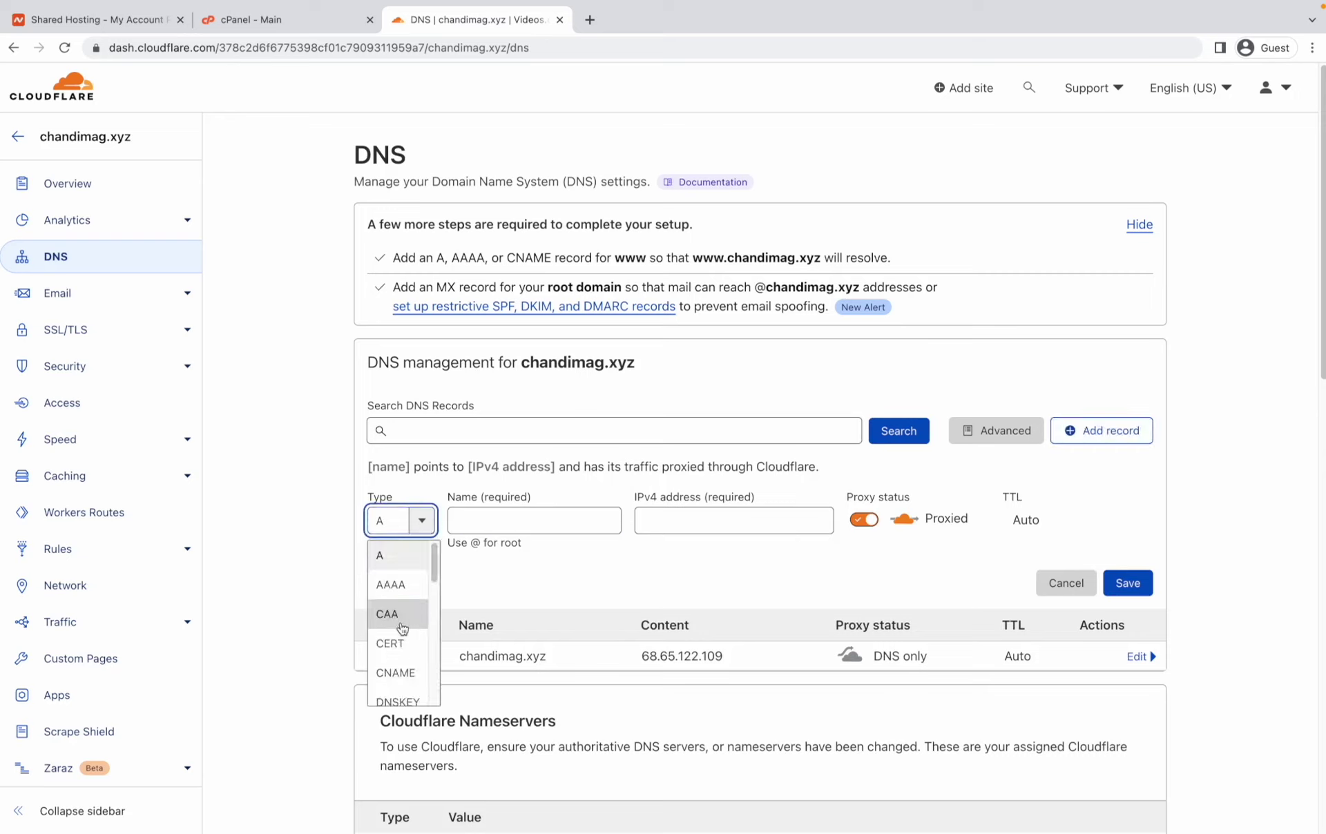
left_click(417, 679)
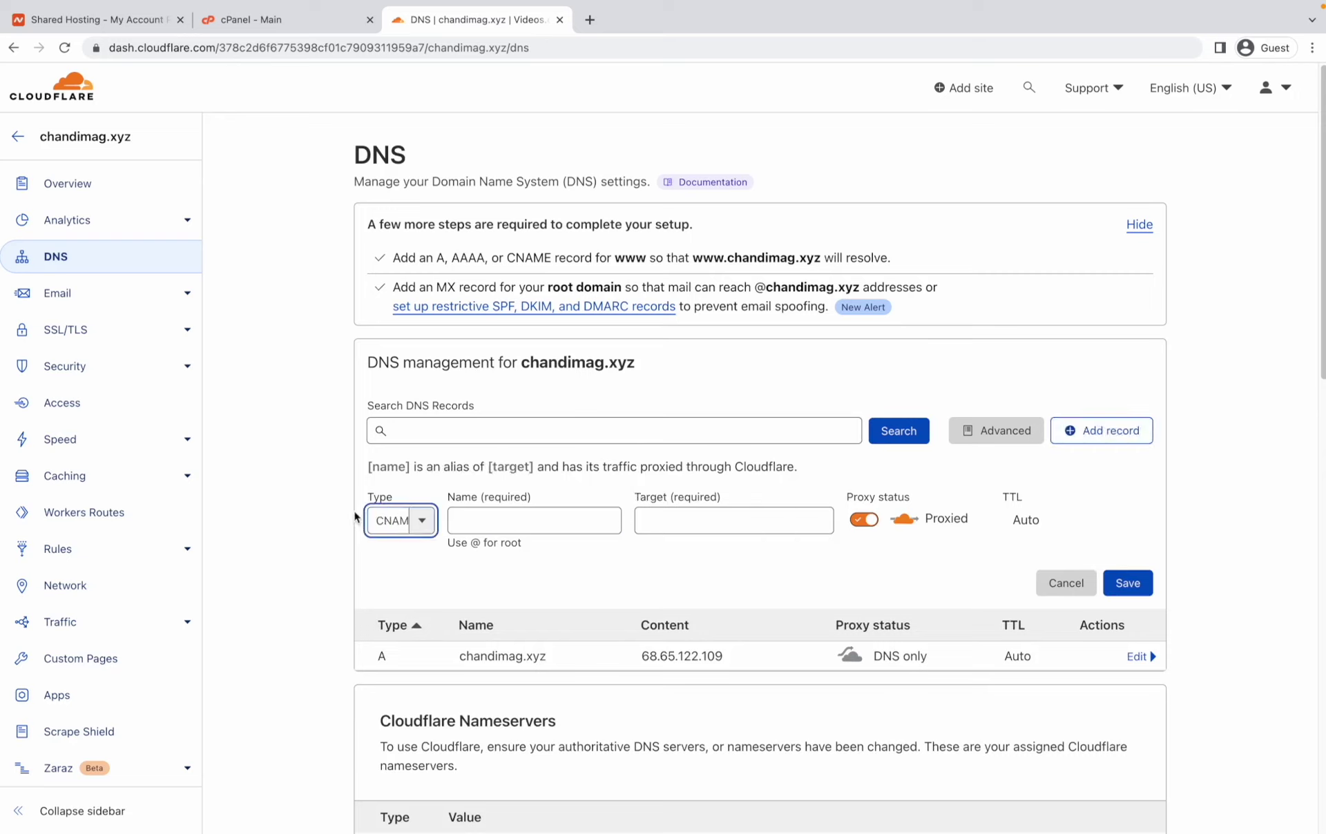
left_click(500, 525)
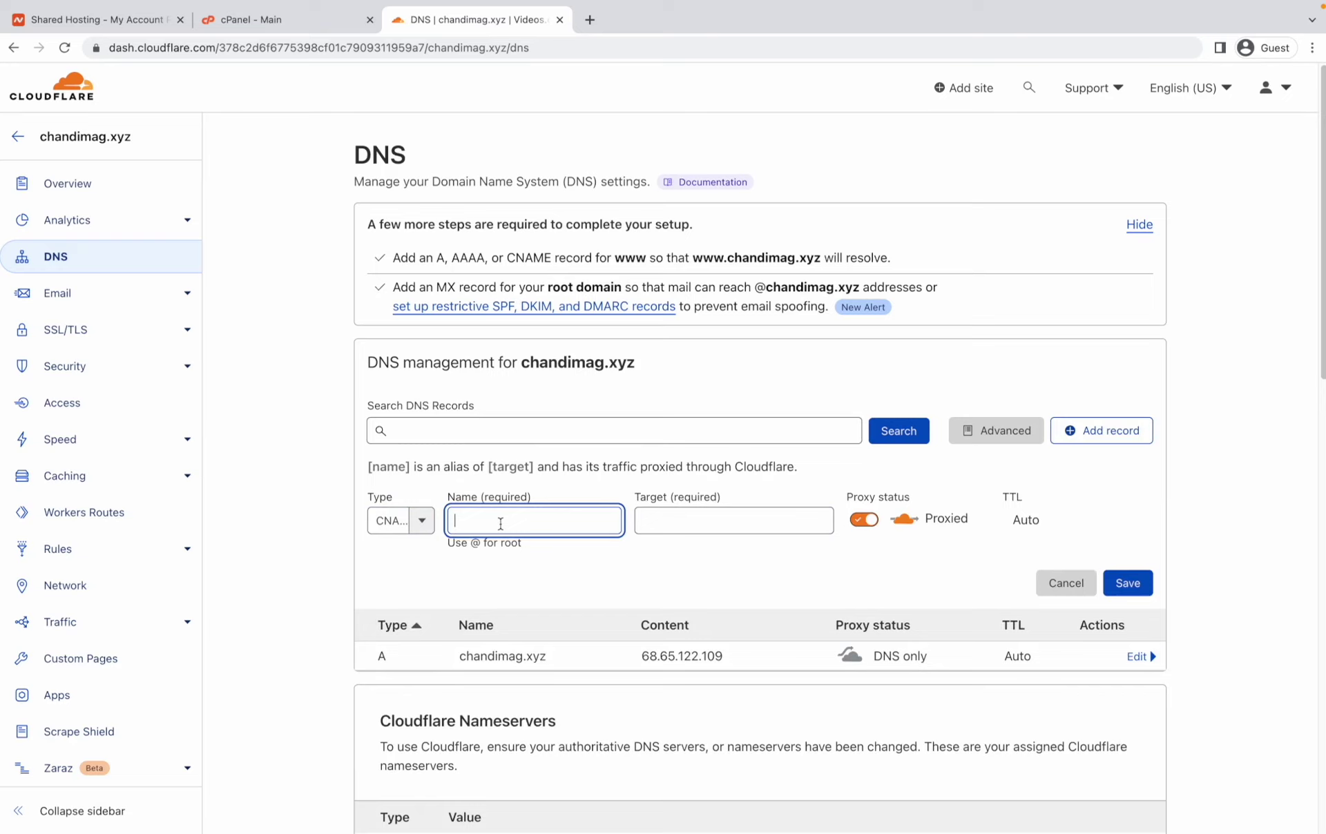
type("ww")
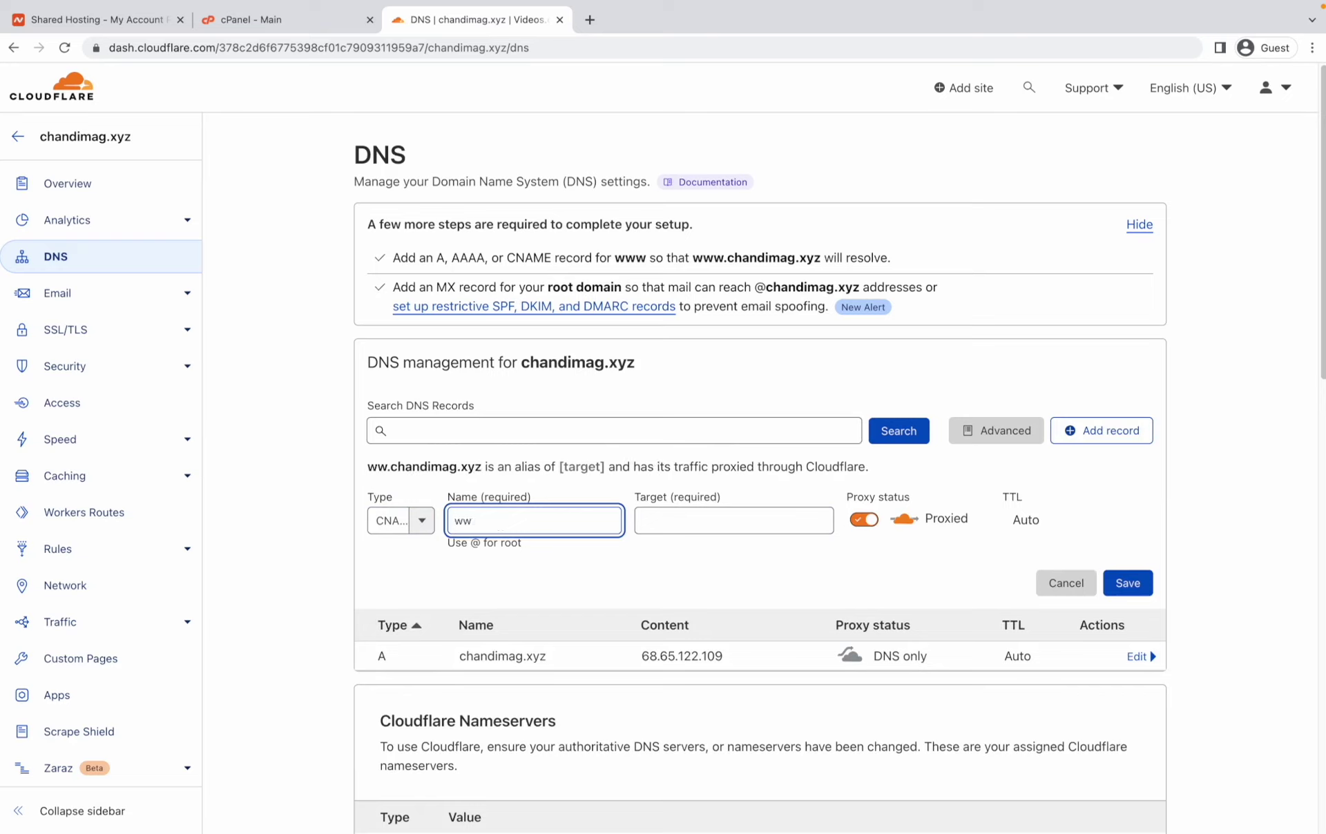
type("w")
left_click_drag(489, 524, 445, 522)
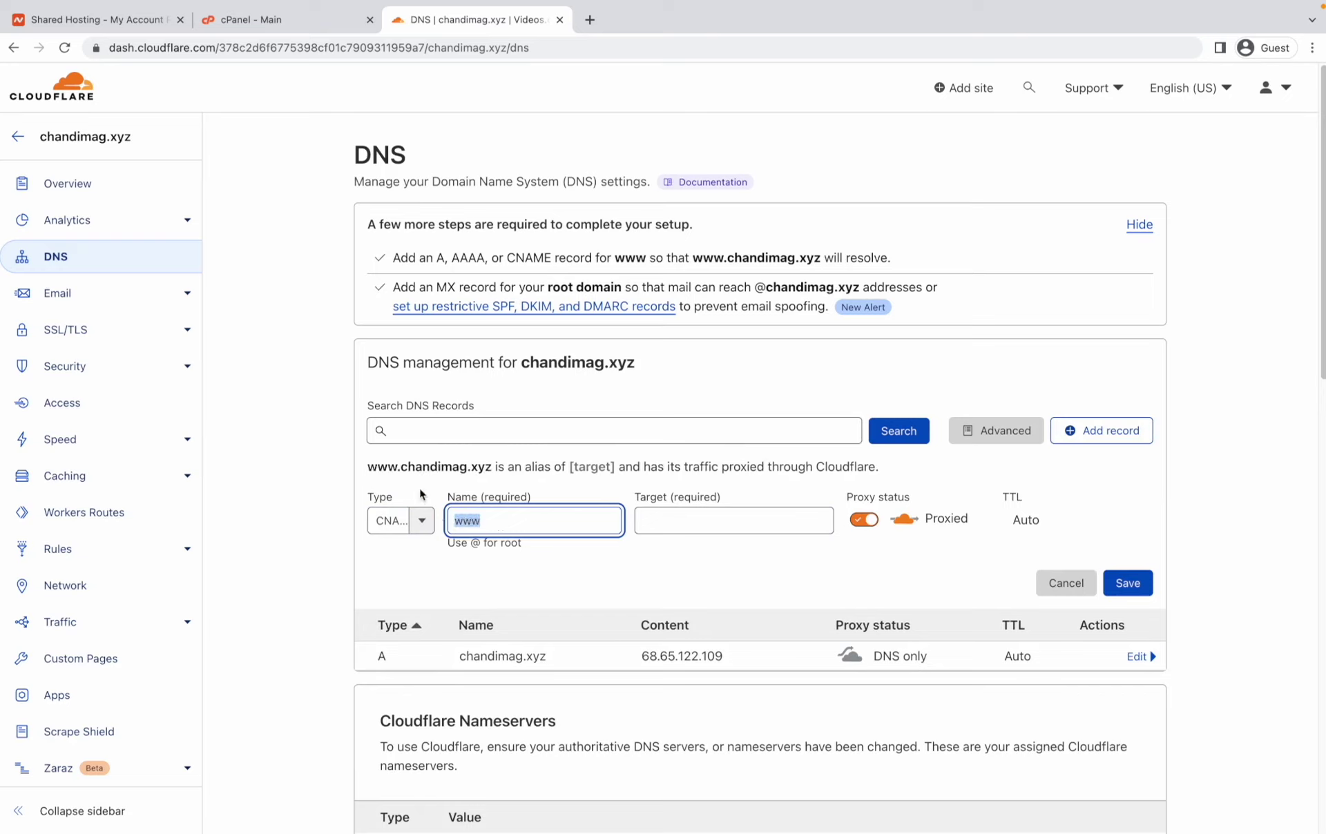
left_click_drag(408, 472, 377, 472)
left_click(757, 488)
- Set the CNAME record's target to @ and its proxy status to DNS only, and save the record
left_click(750, 519)
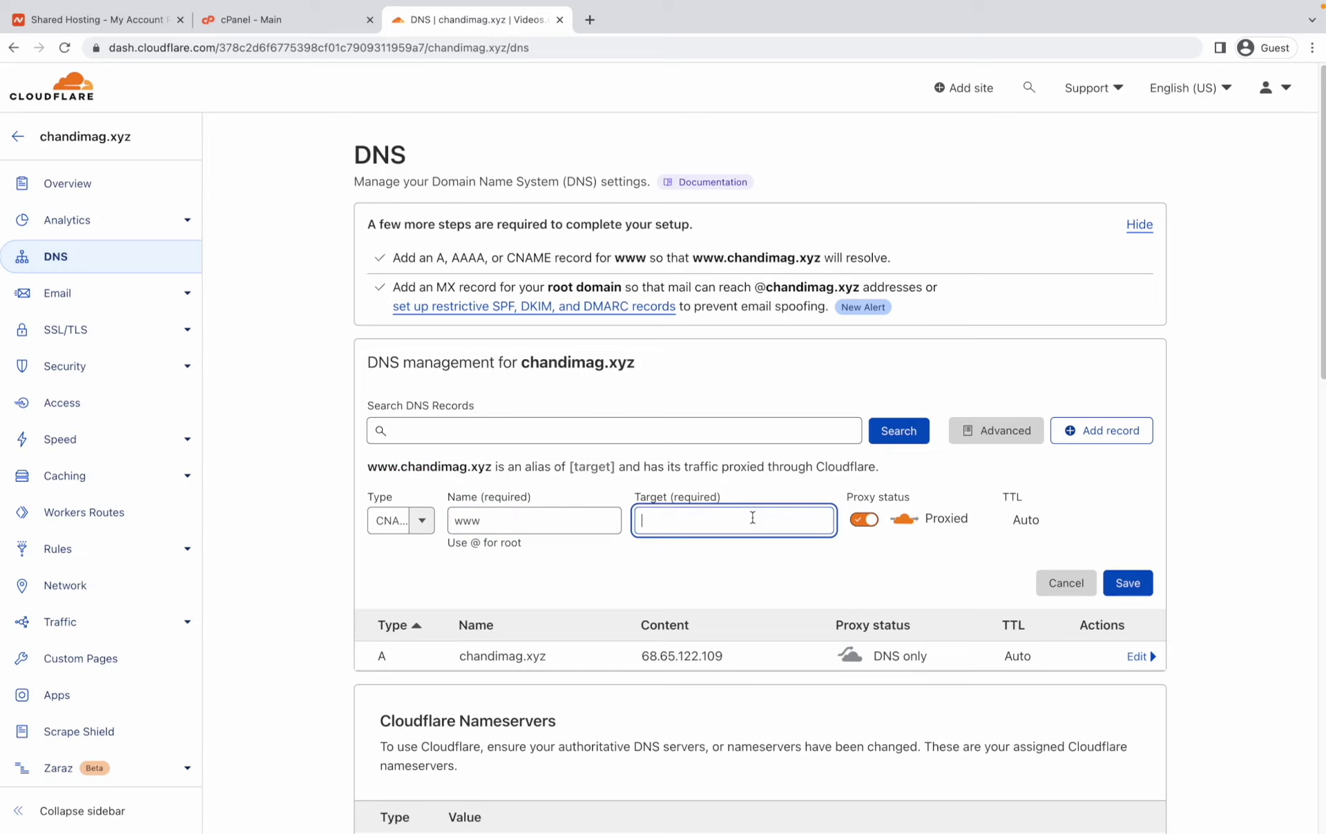
type("@")
left_click_drag(495, 467, 365, 467)
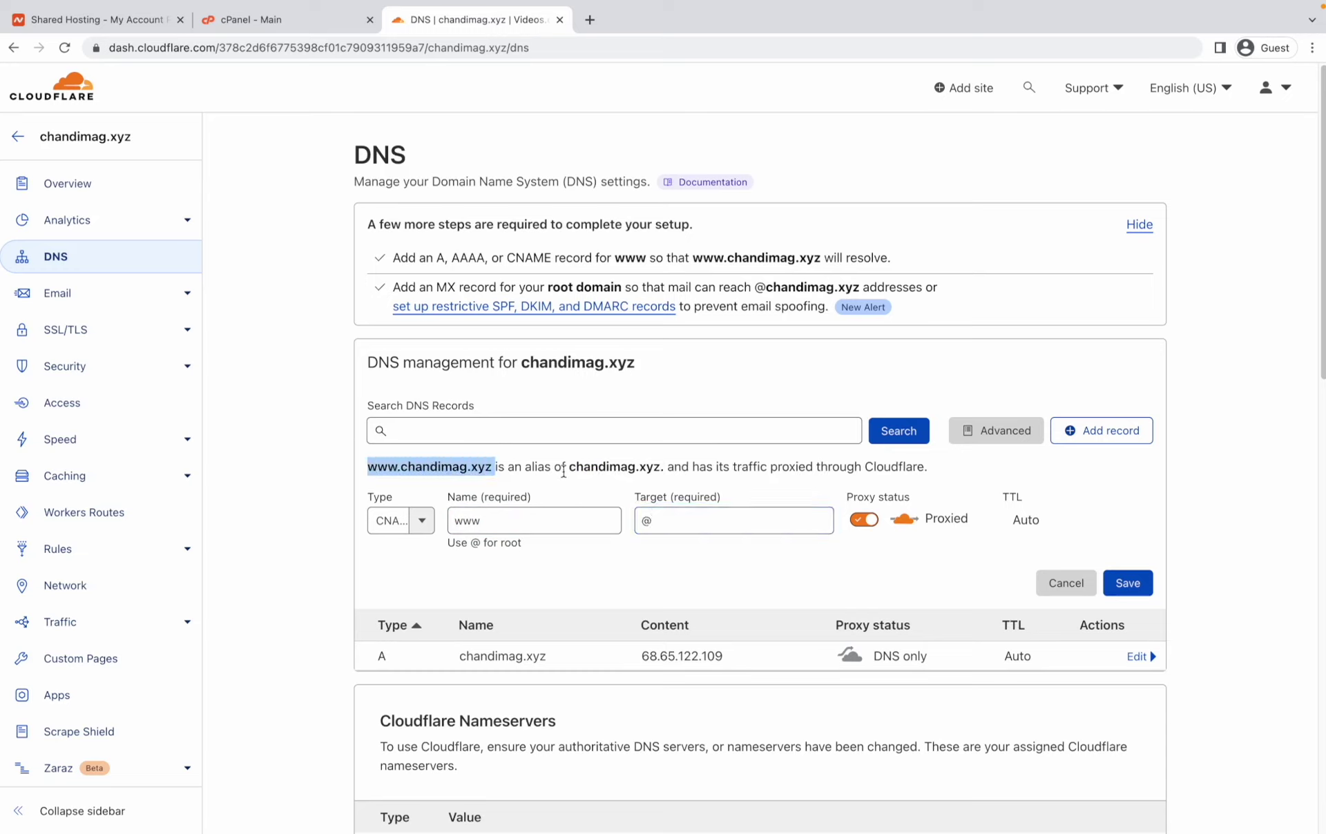
left_click_drag(569, 468, 542, 474)
left_click(783, 523)
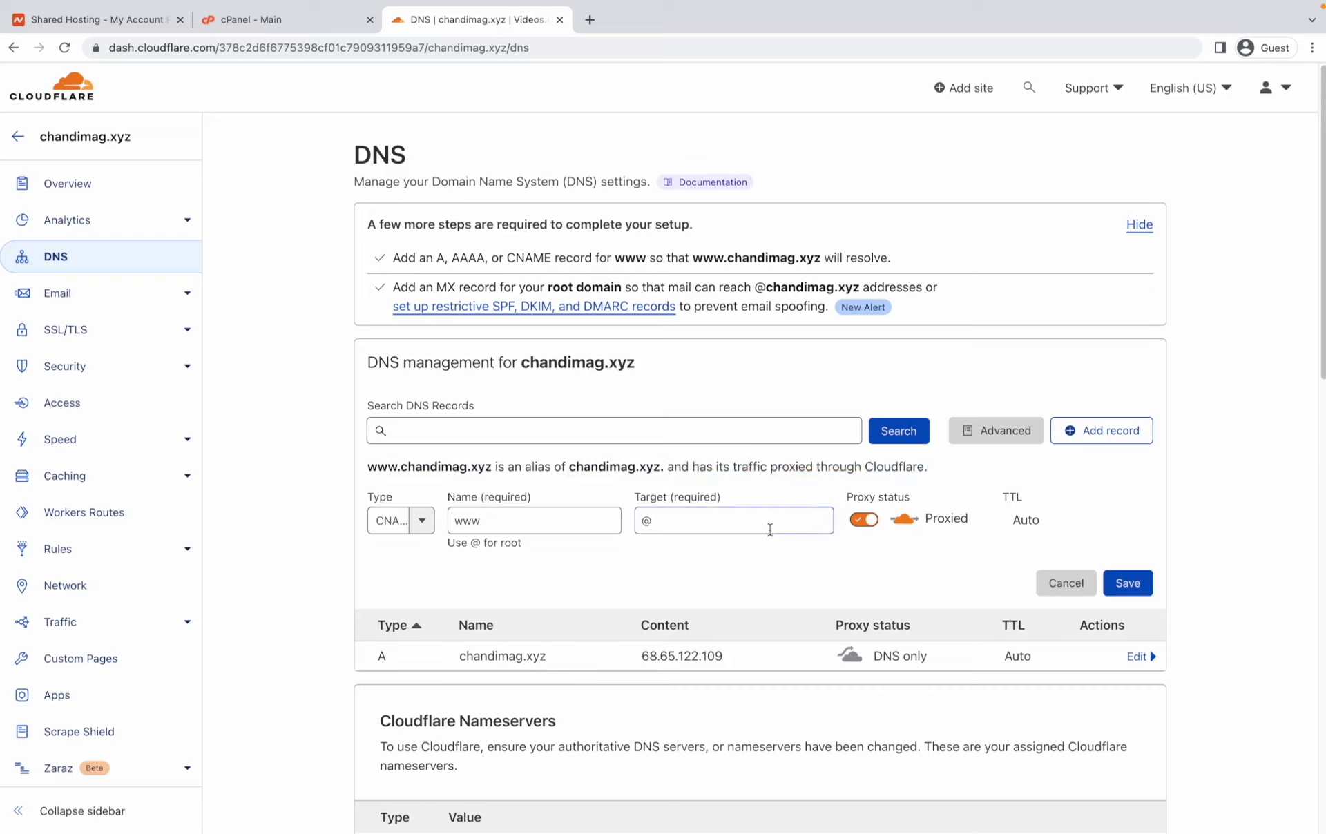
left_click(862, 522)
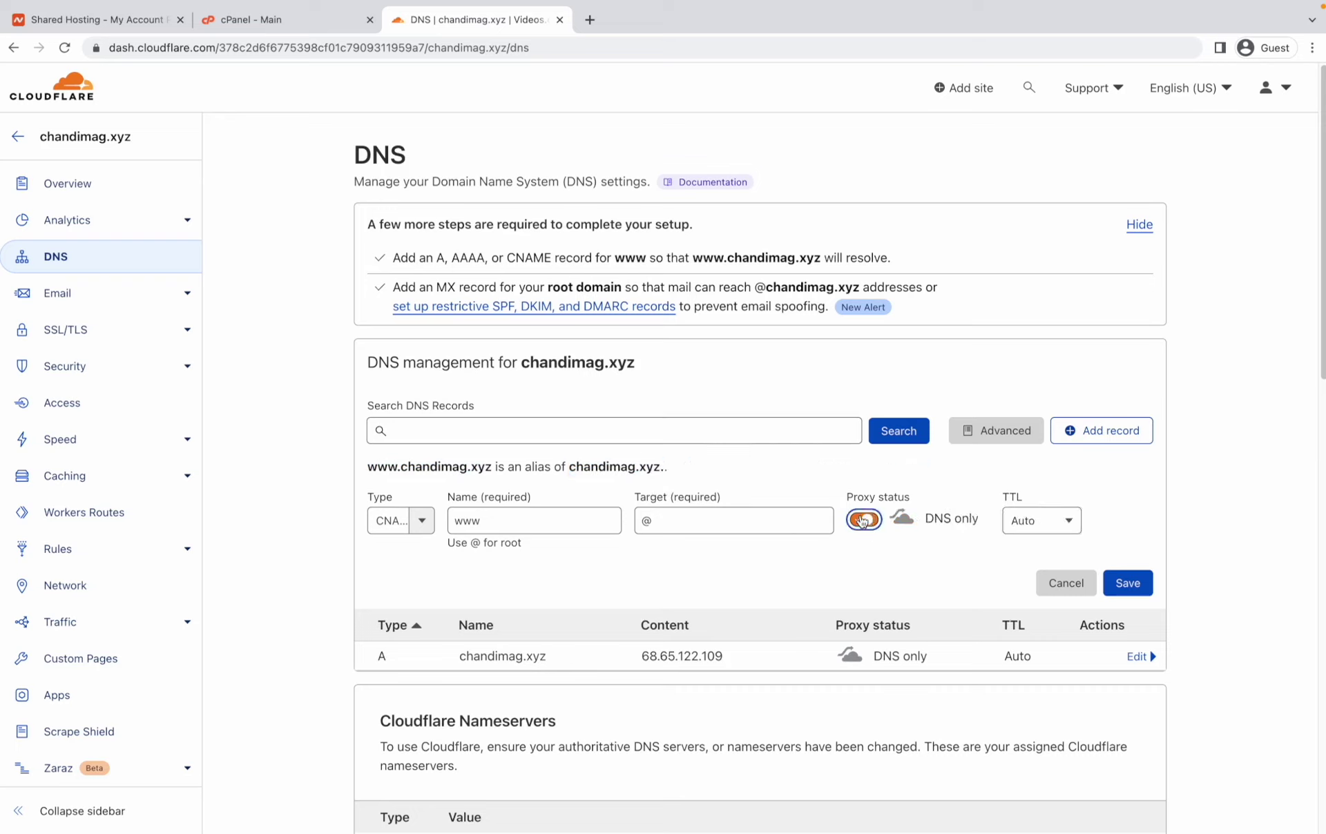
left_click(1128, 587)
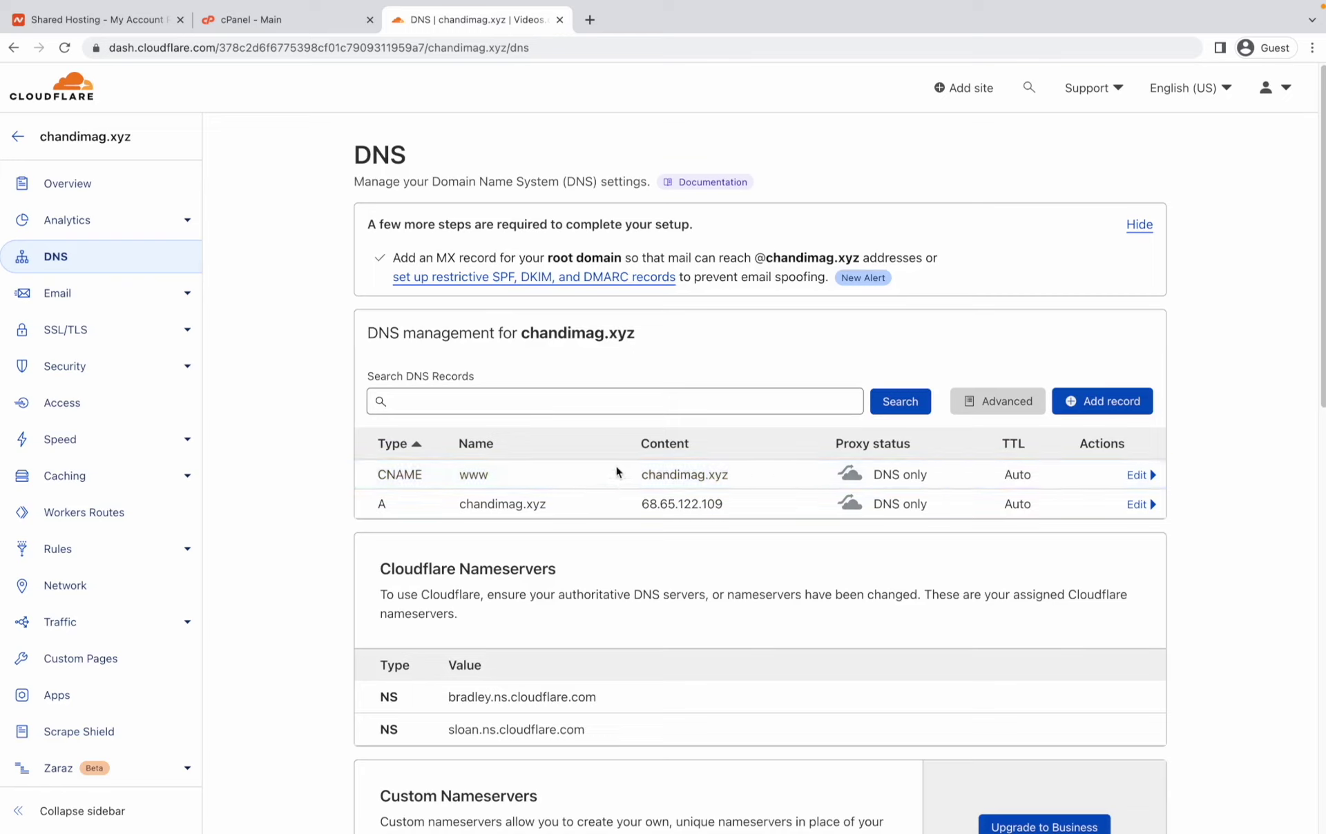
- Switch to cPanel, open the chandimag.xyz primary domain site, and compare its connection security with that of the Namecheap account page
left_click(283, 20)
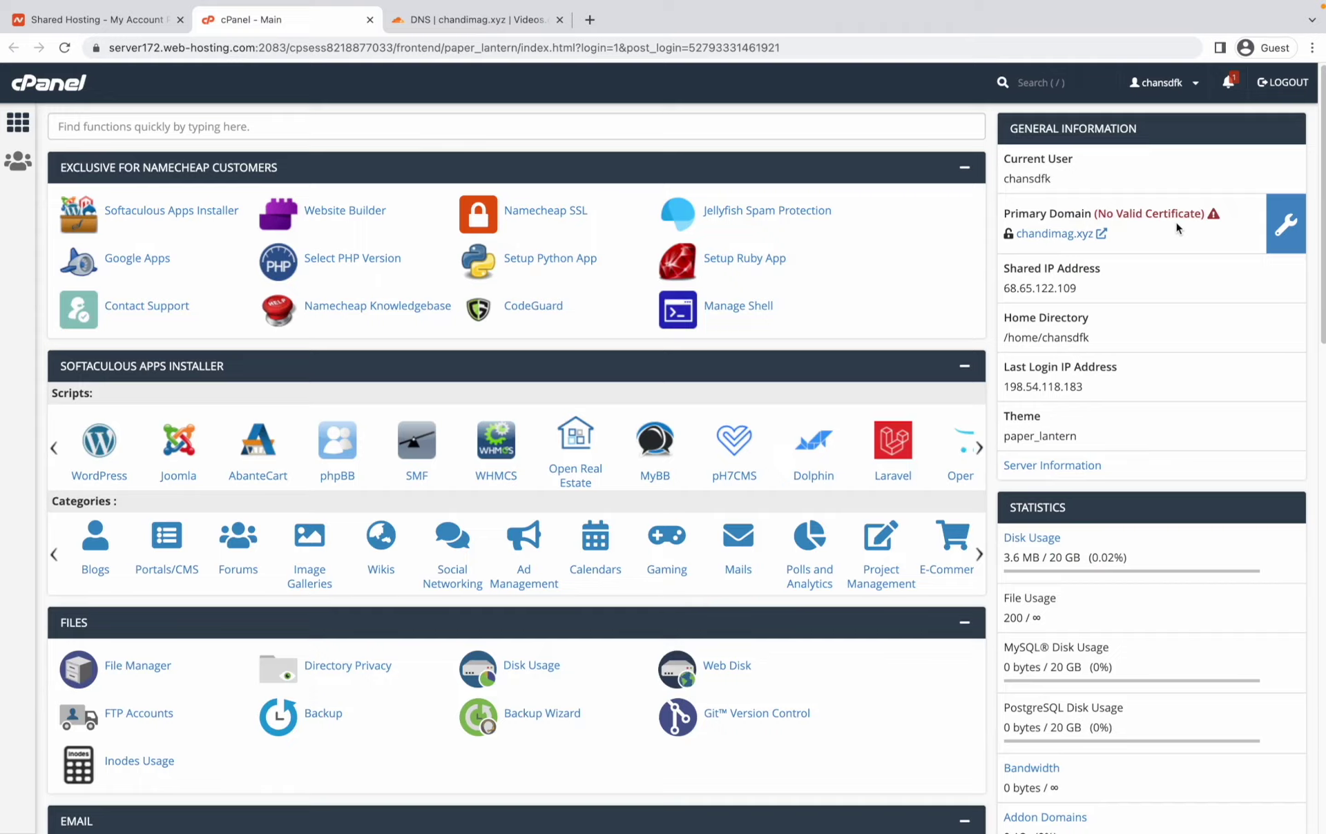
left_click(1029, 235)
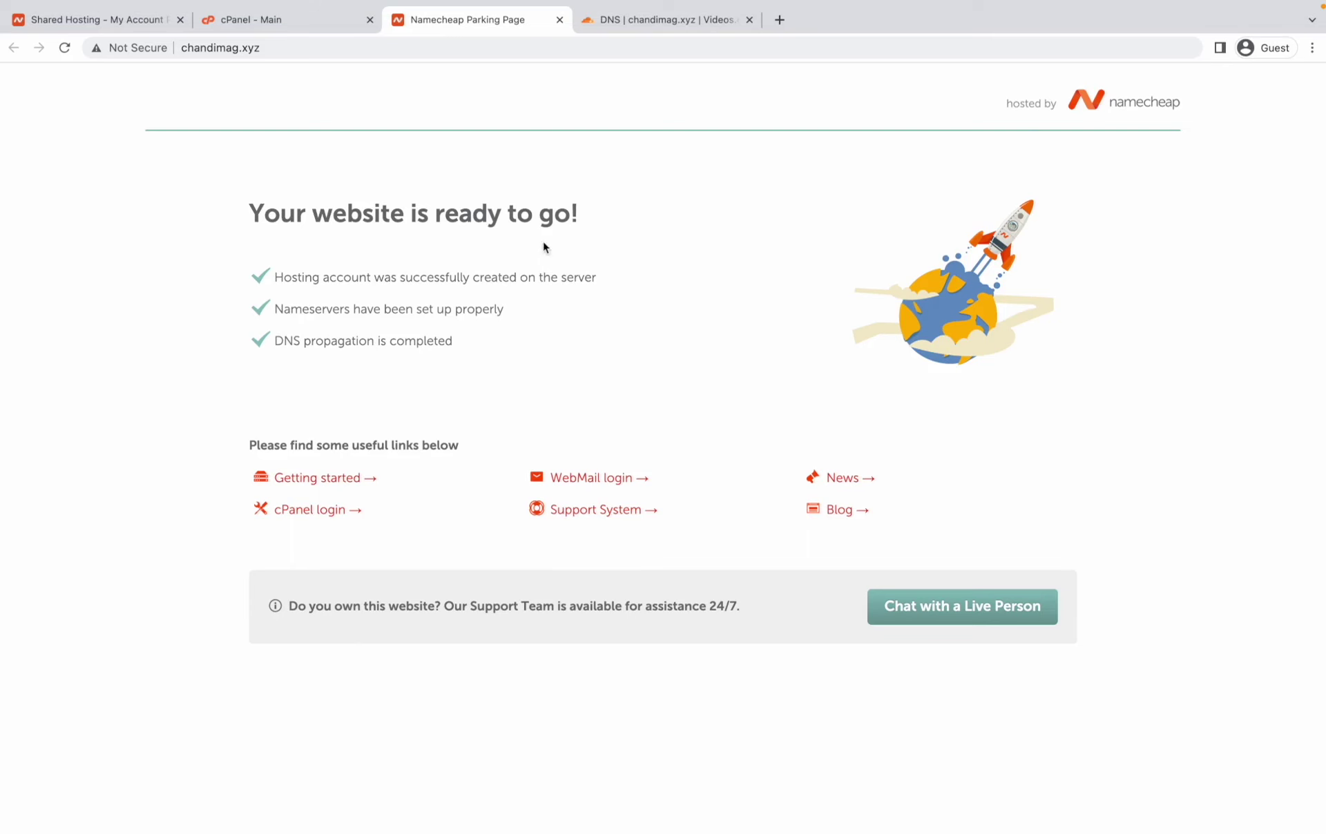
left_click(62, 19)
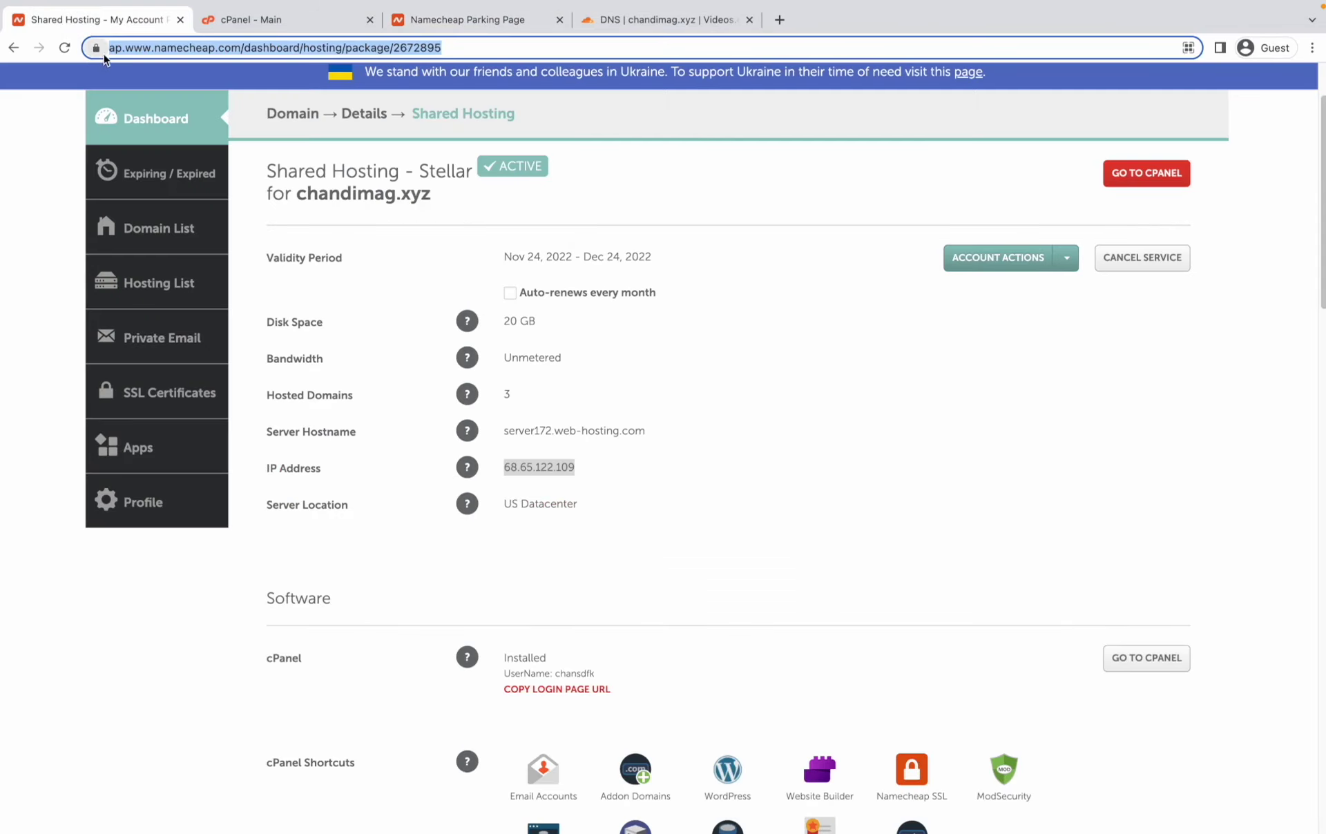
left_click(97, 48)
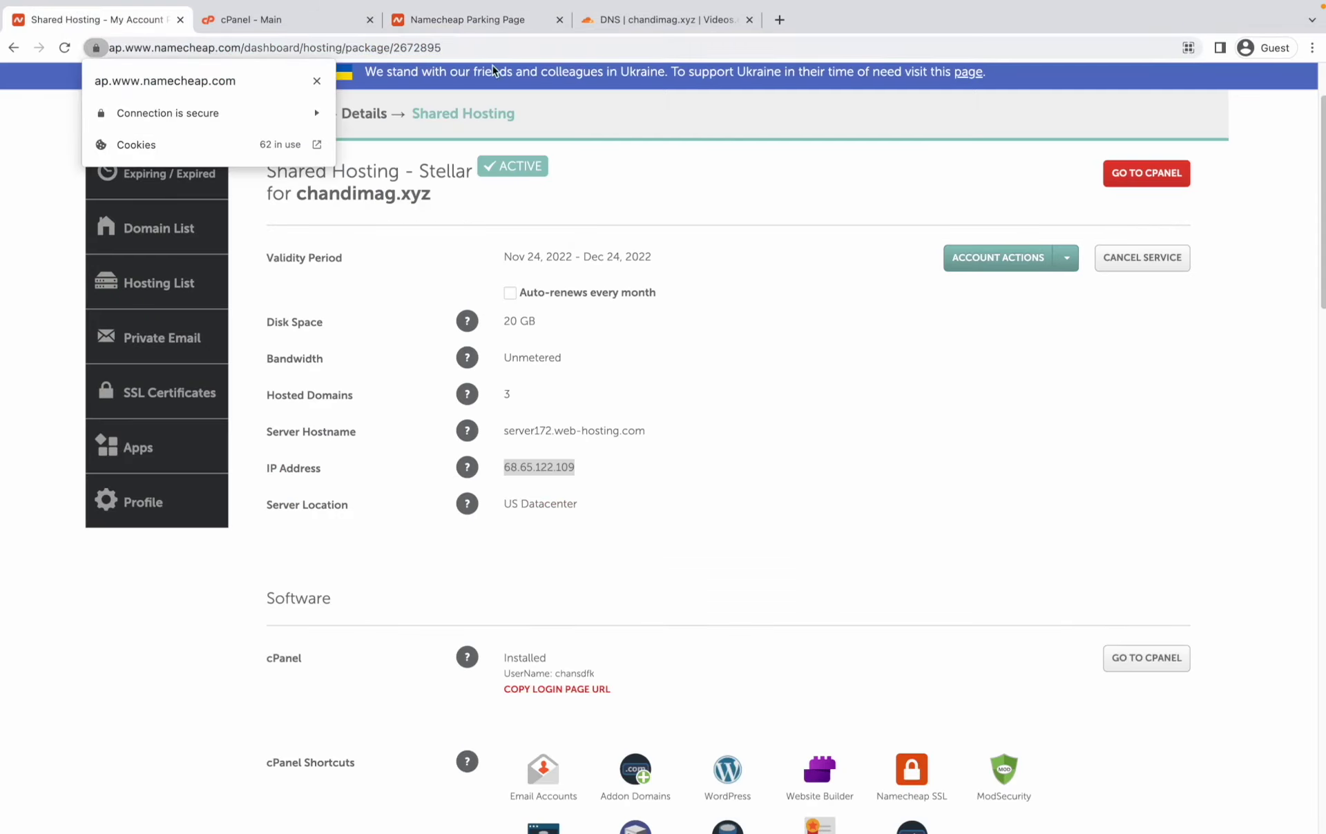
left_click(482, 28)
left_click(390, 143)
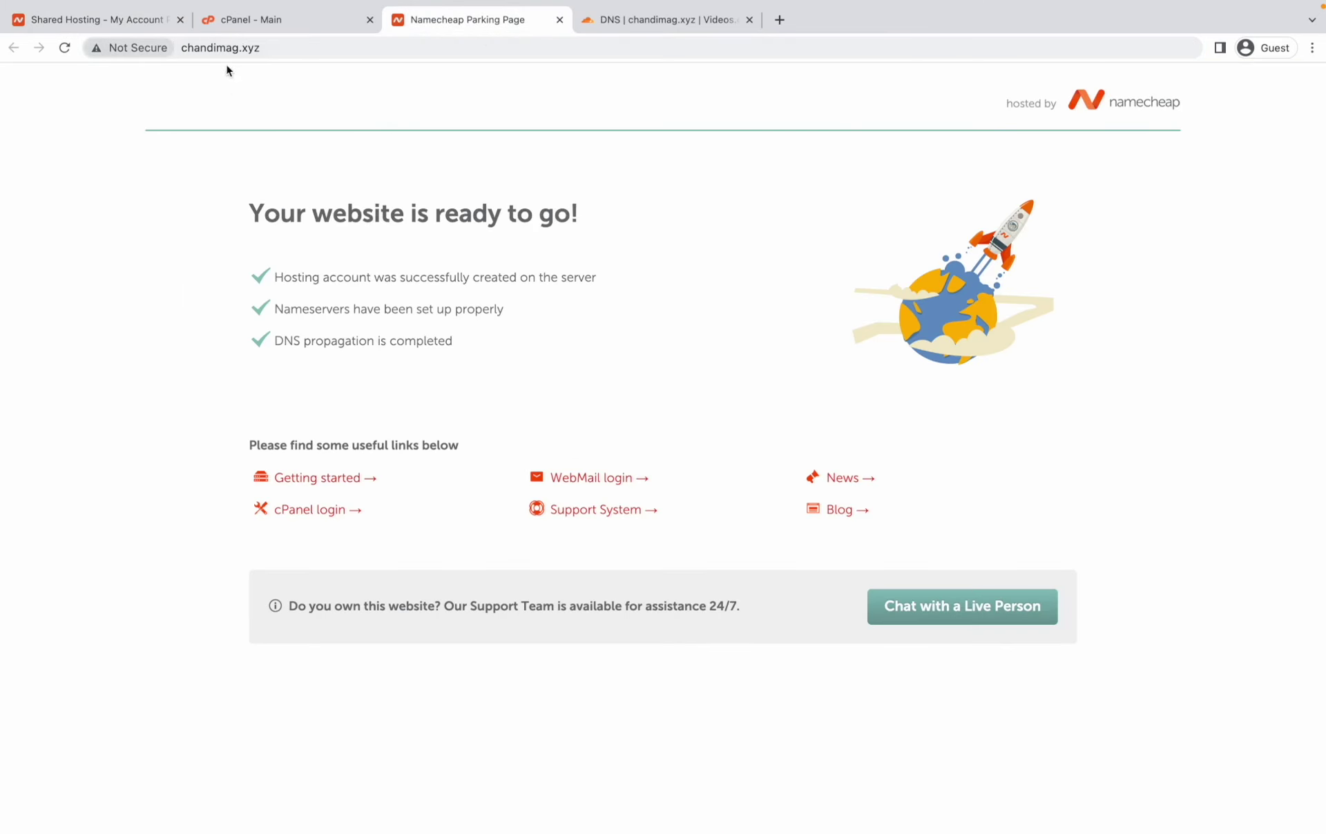
- Return to cPanel, open Namecheap SSL, and sign in with the Namecheap account
left_click(325, 22)
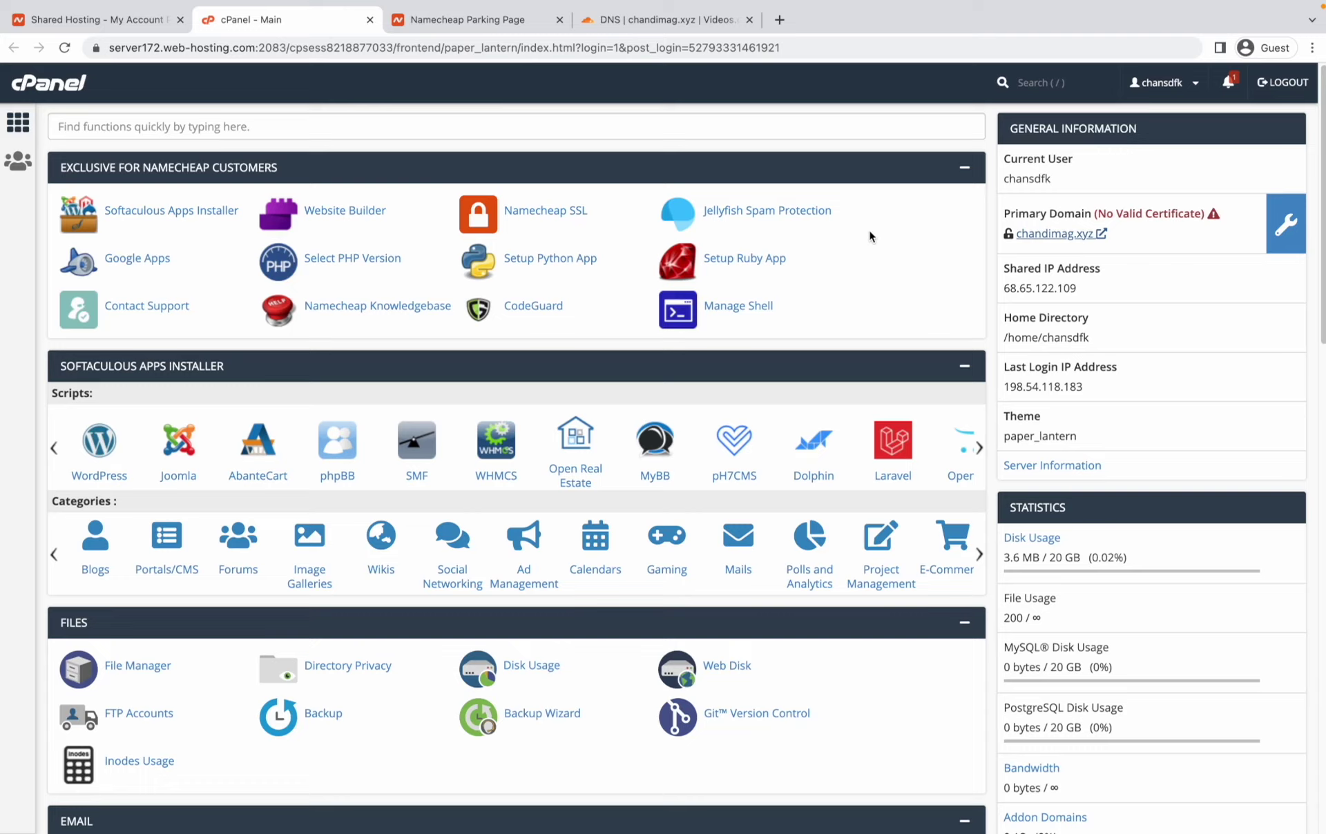
left_click(567, 221)
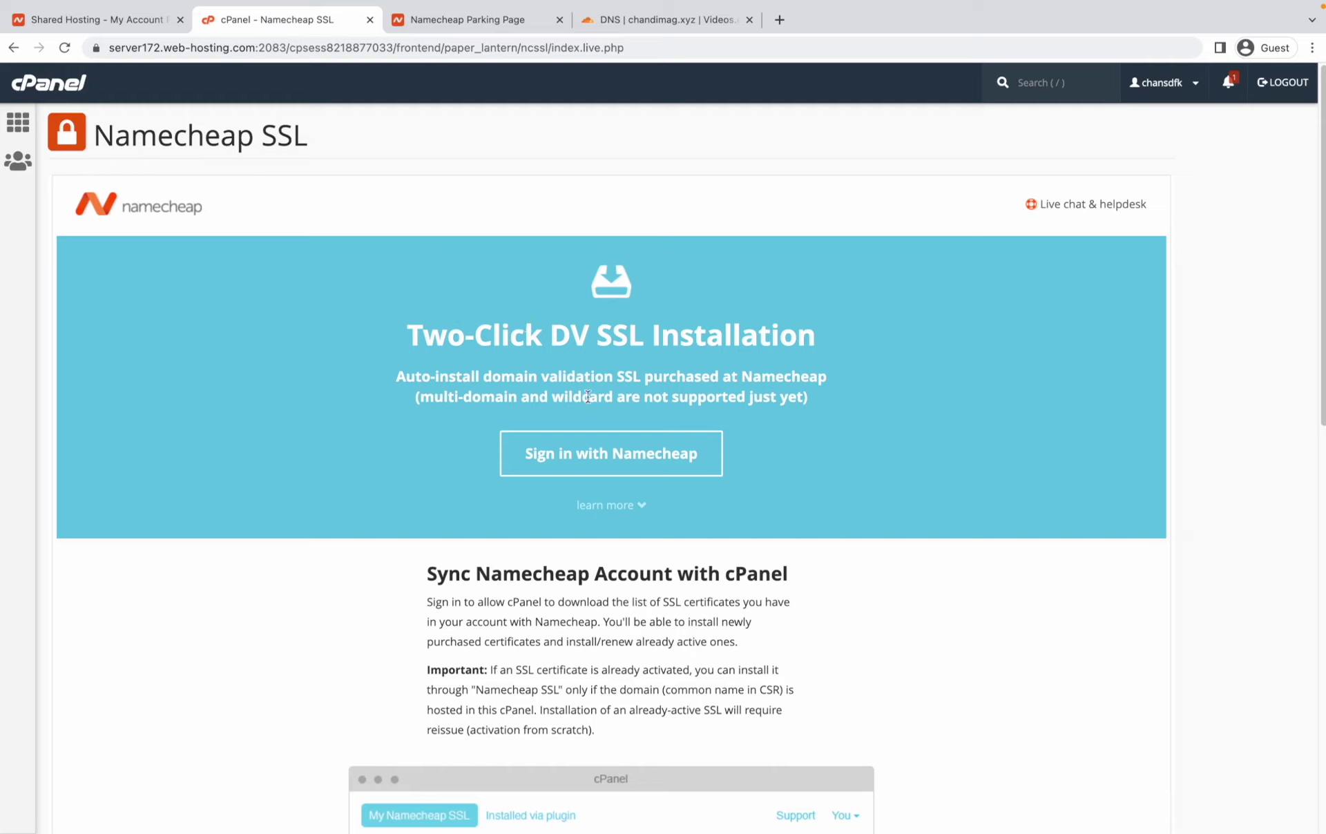
left_click(610, 469)
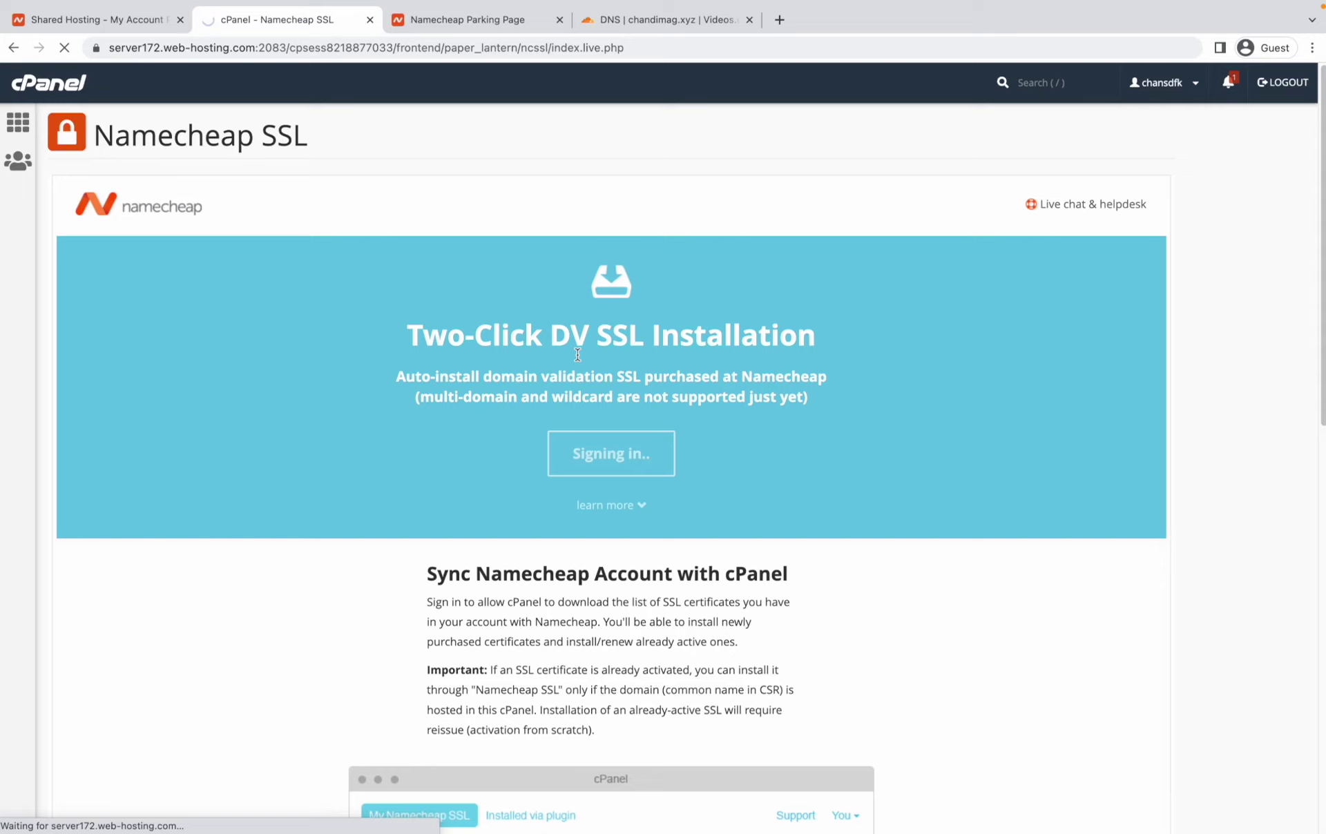
scroll(577, 354, "down", 5)
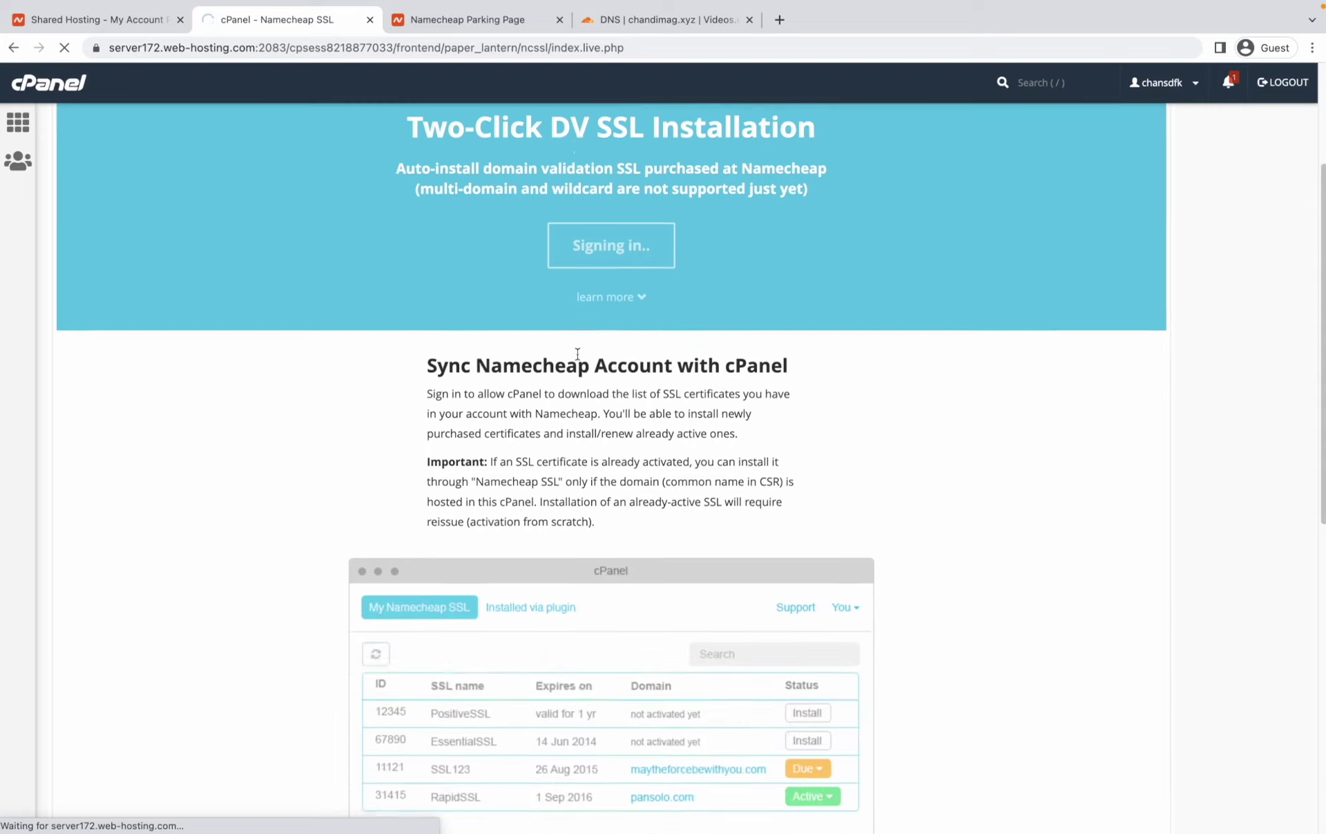
scroll(577, 354, "up", 5)
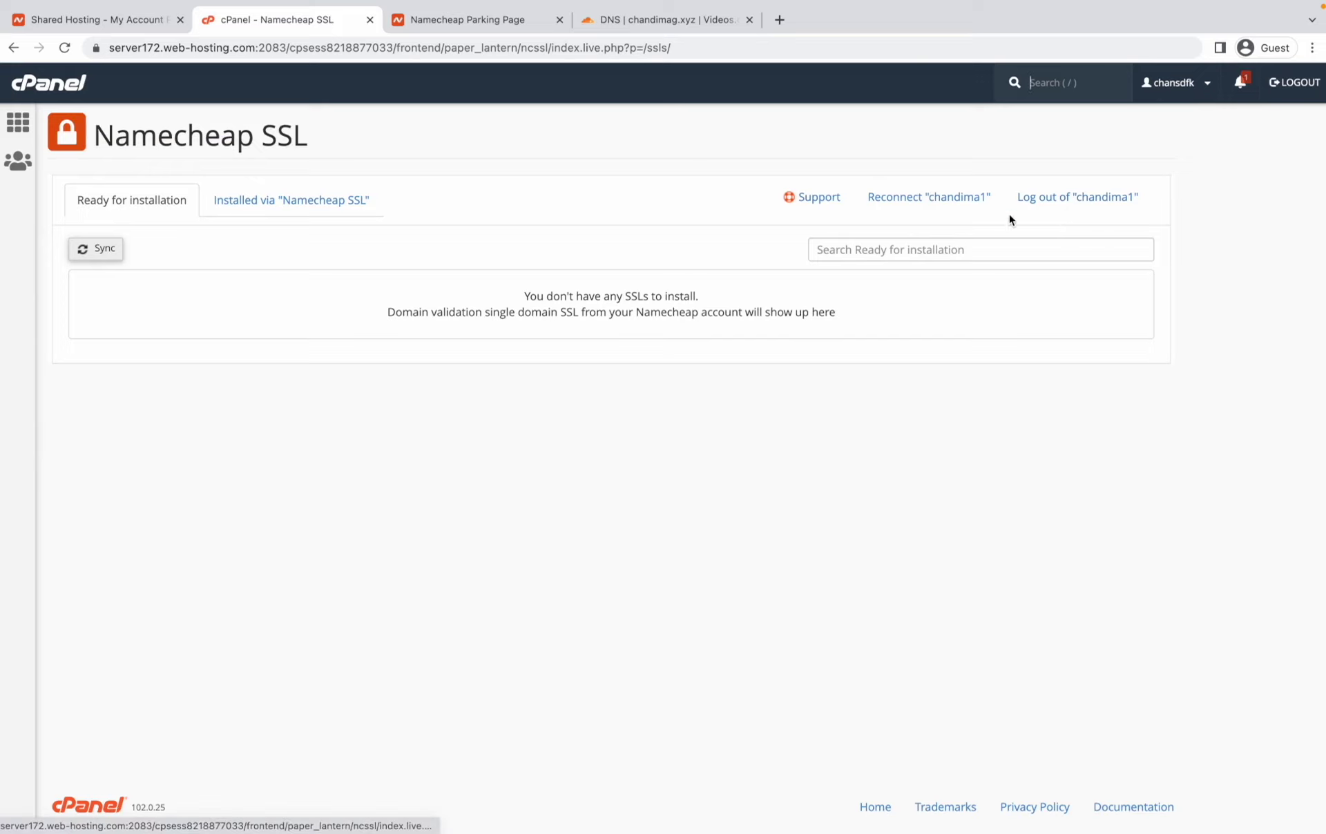
- Sync the SSL list and examine the certificate status and notice for chandimag.xyz among those installed via Namecheap SSL
left_click(95, 258)
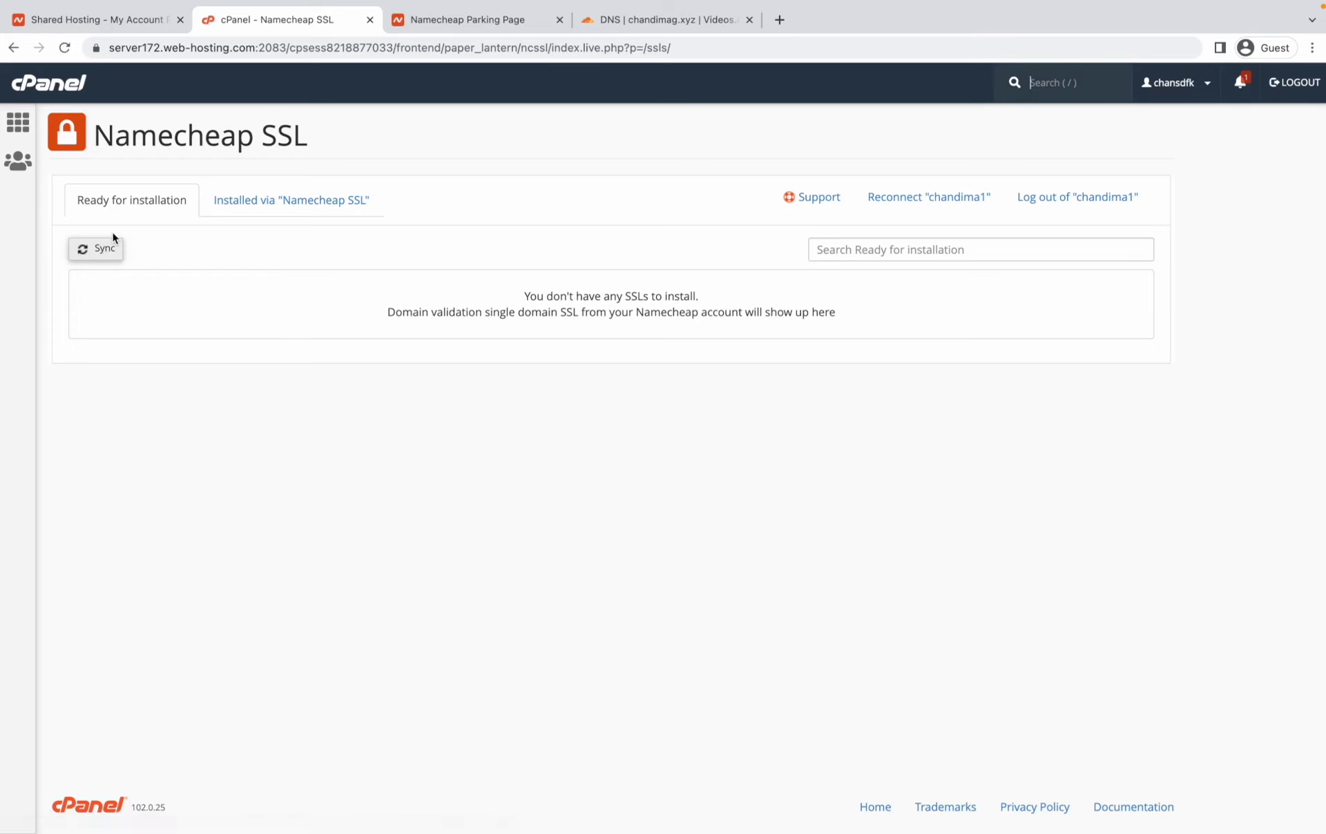
left_click(349, 211)
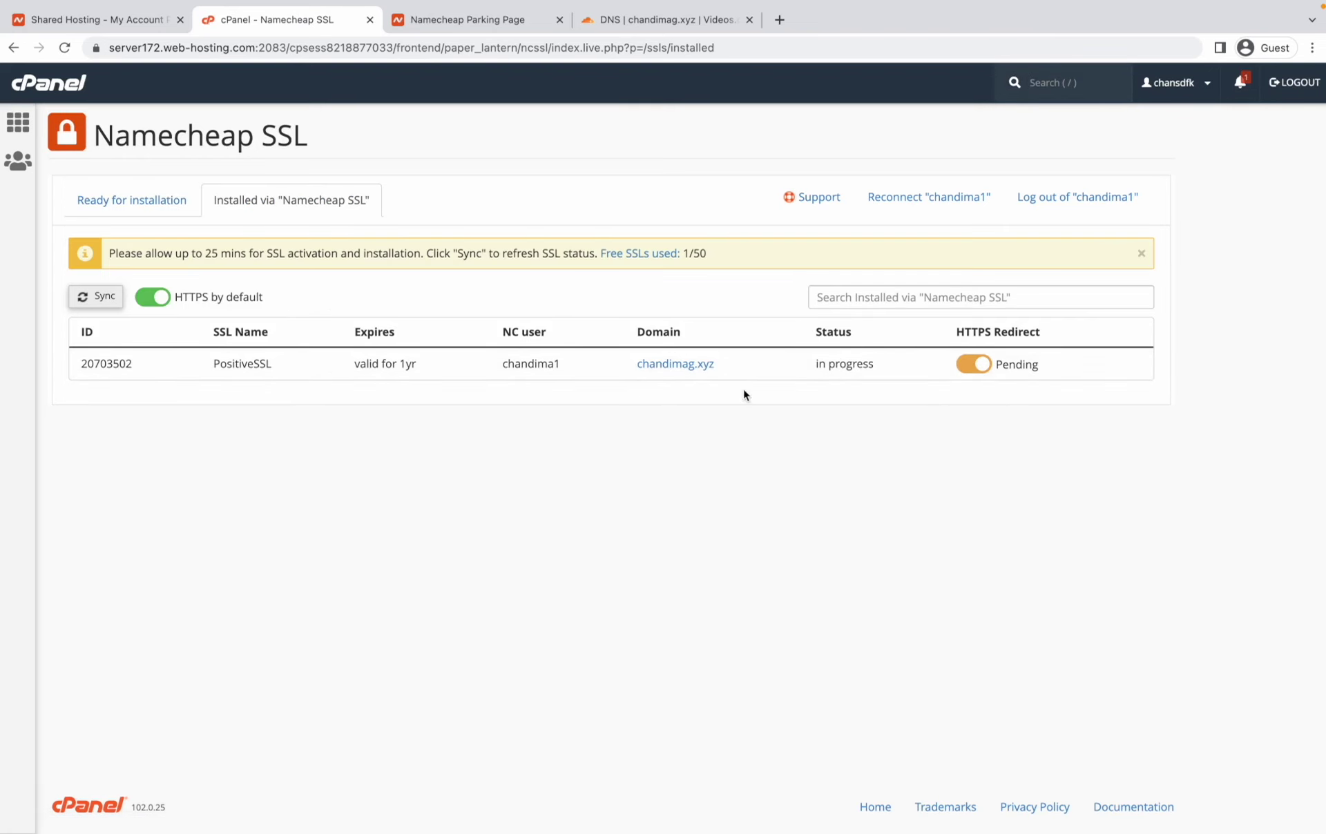
double_click(125, 253)
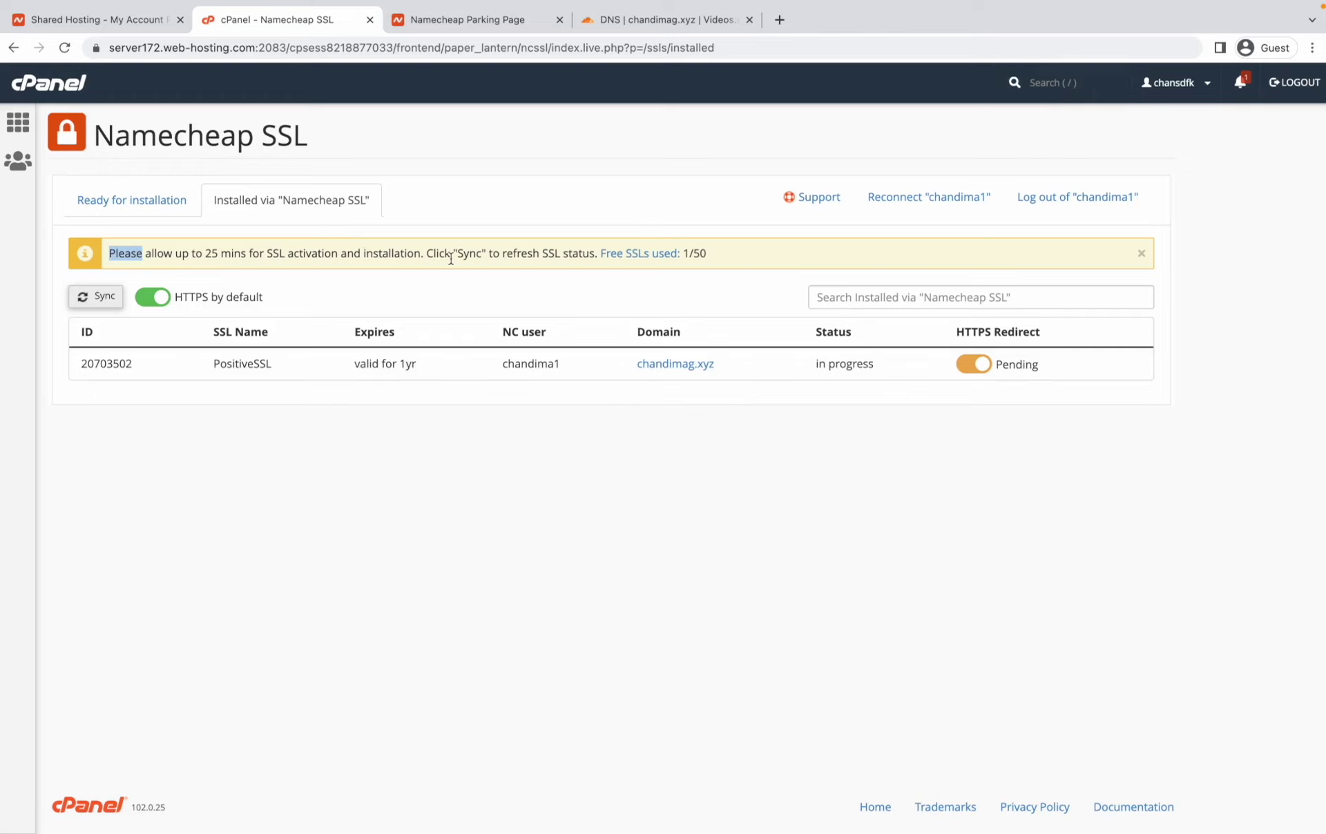
double_click(685, 252)
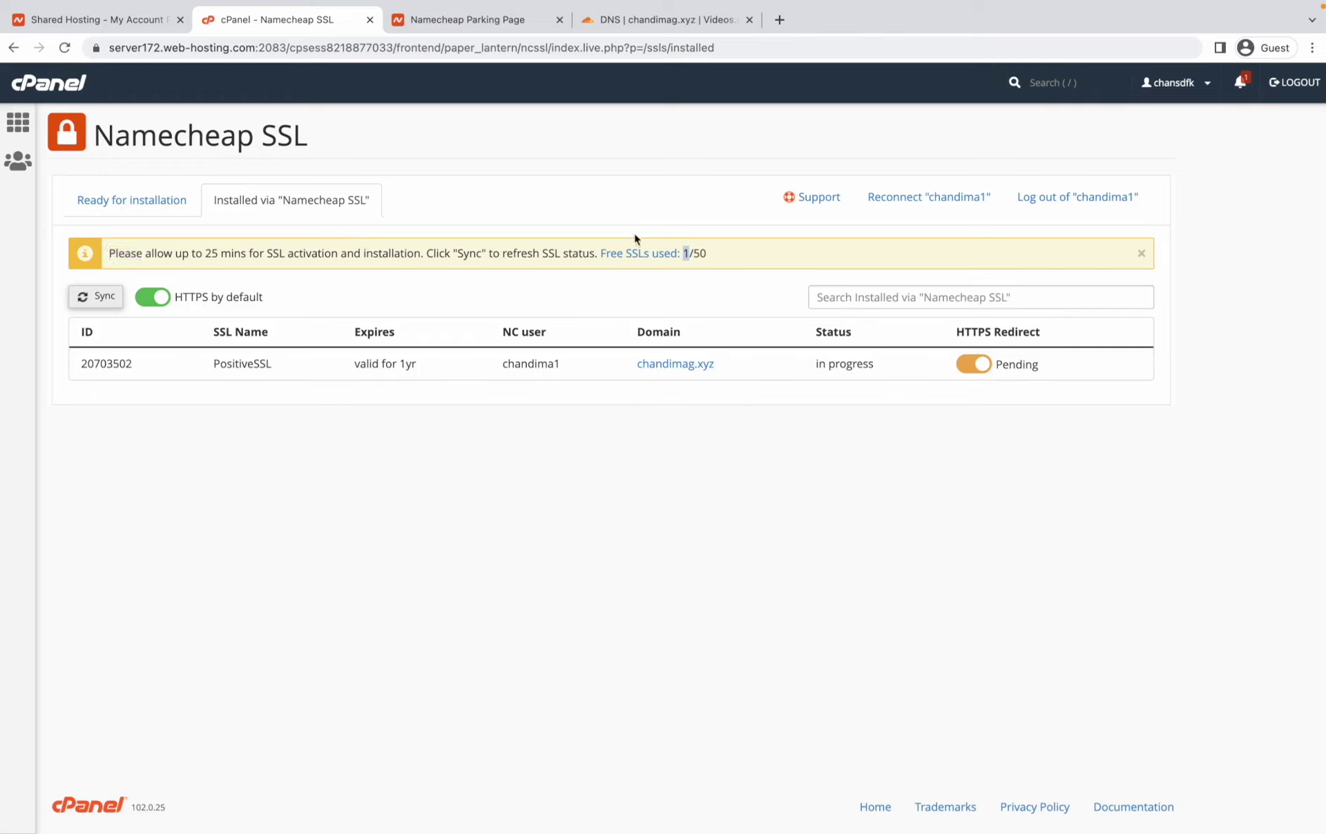
double_click(225, 250)
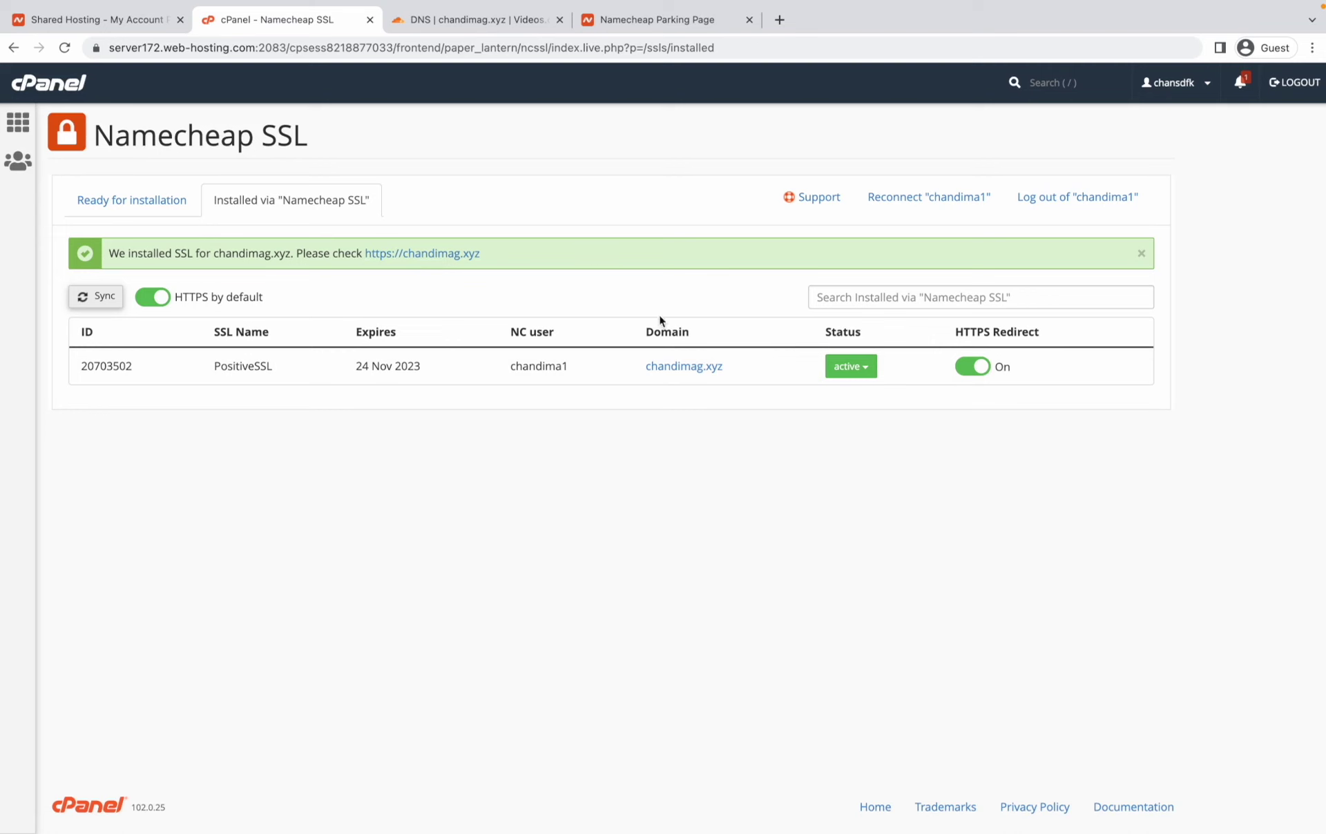
- Switch to Cloudflare's DNS records and change the www CNAME and chandimag.xyz A records to Proxied, saving the changes
left_click(498, 28)
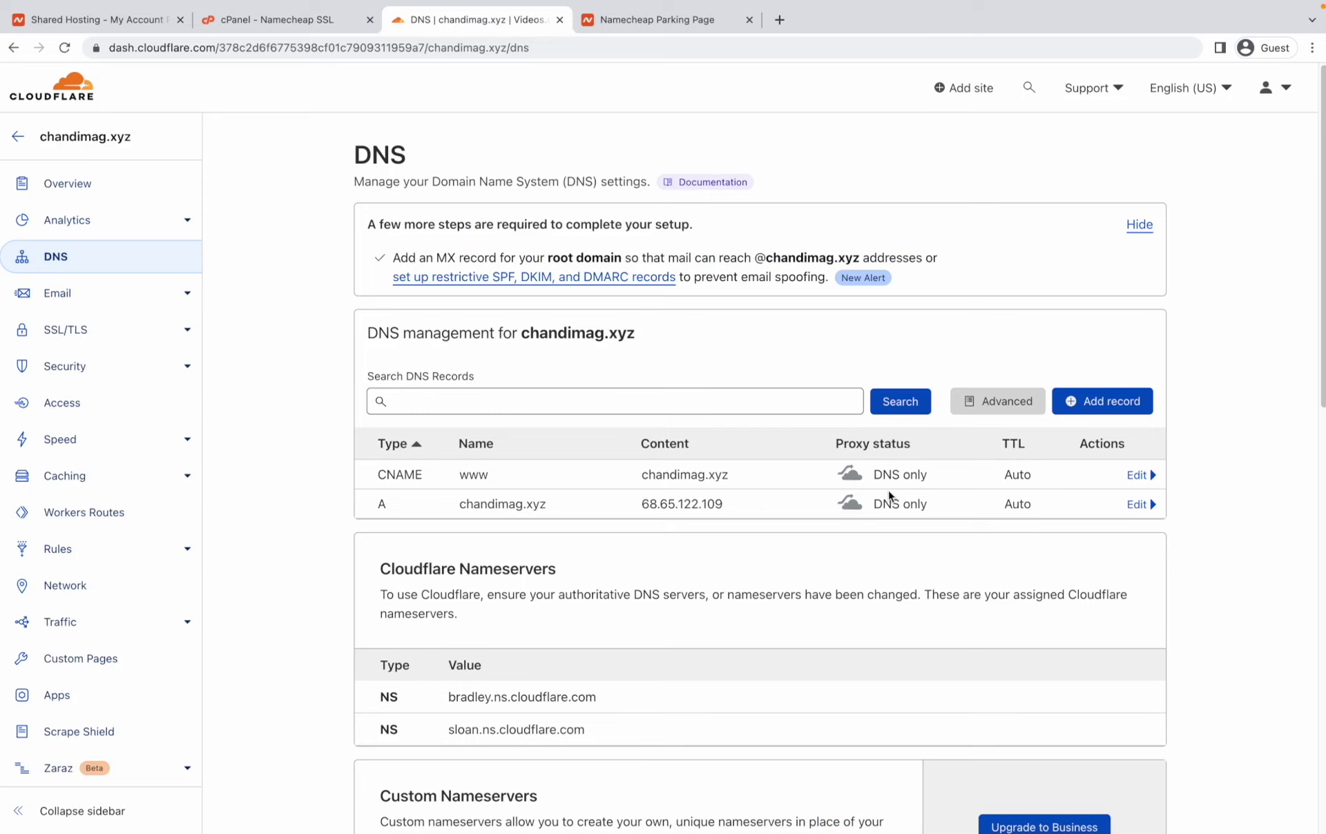
left_click(1136, 475)
left_click(864, 526)
left_click(1122, 584)
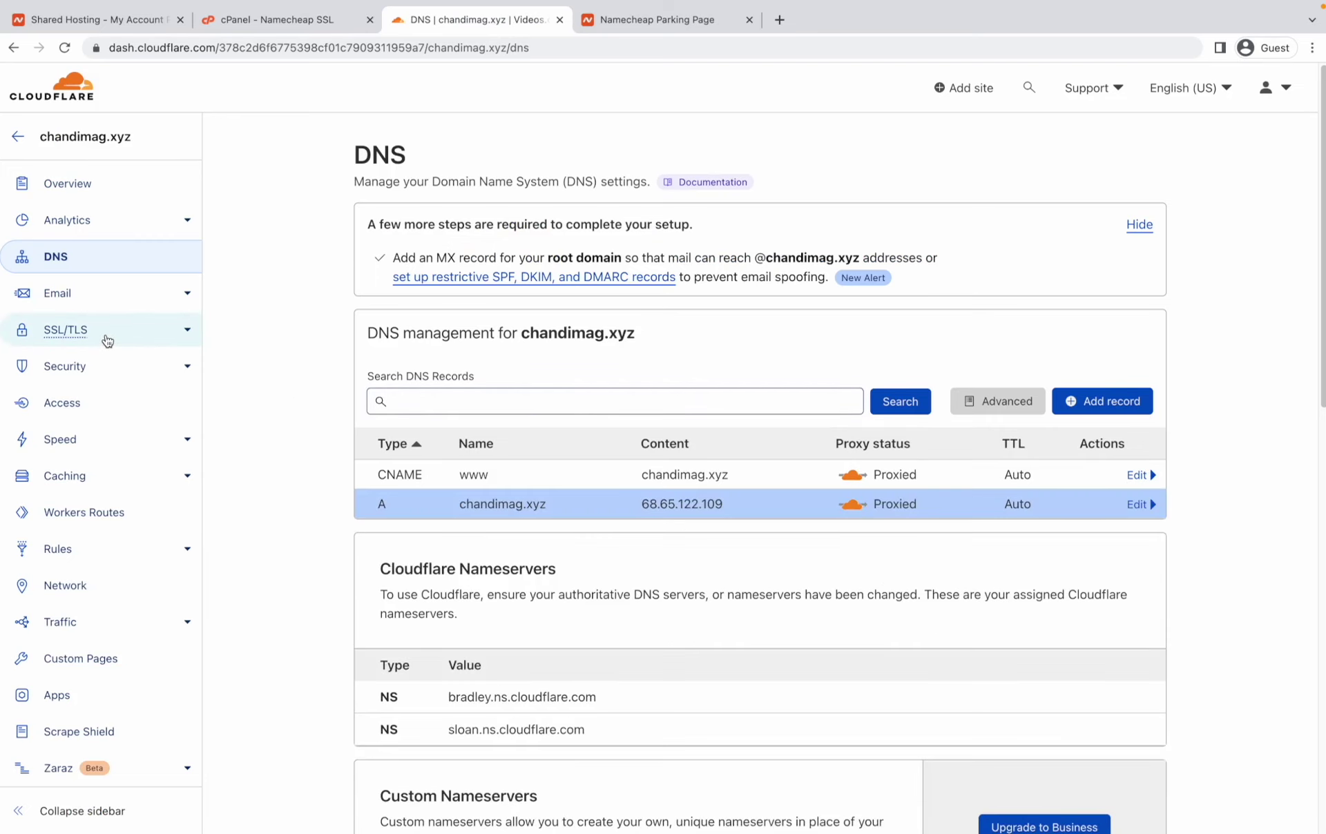
- Open the SSL/TLS overview for chandimag.xyz and make sure the encryption mode is set to Full
left_click(107, 341)
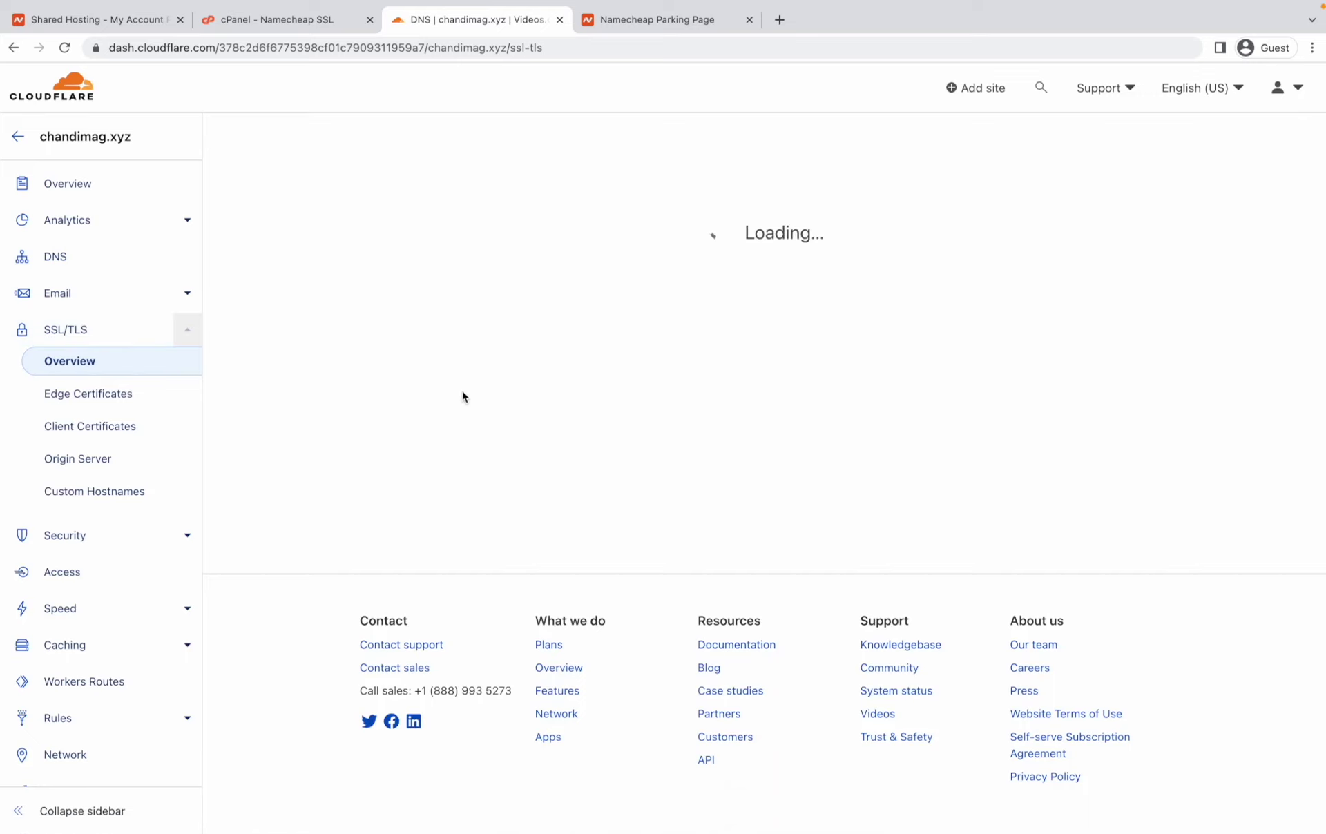
double_click(835, 415)
left_click(799, 464)
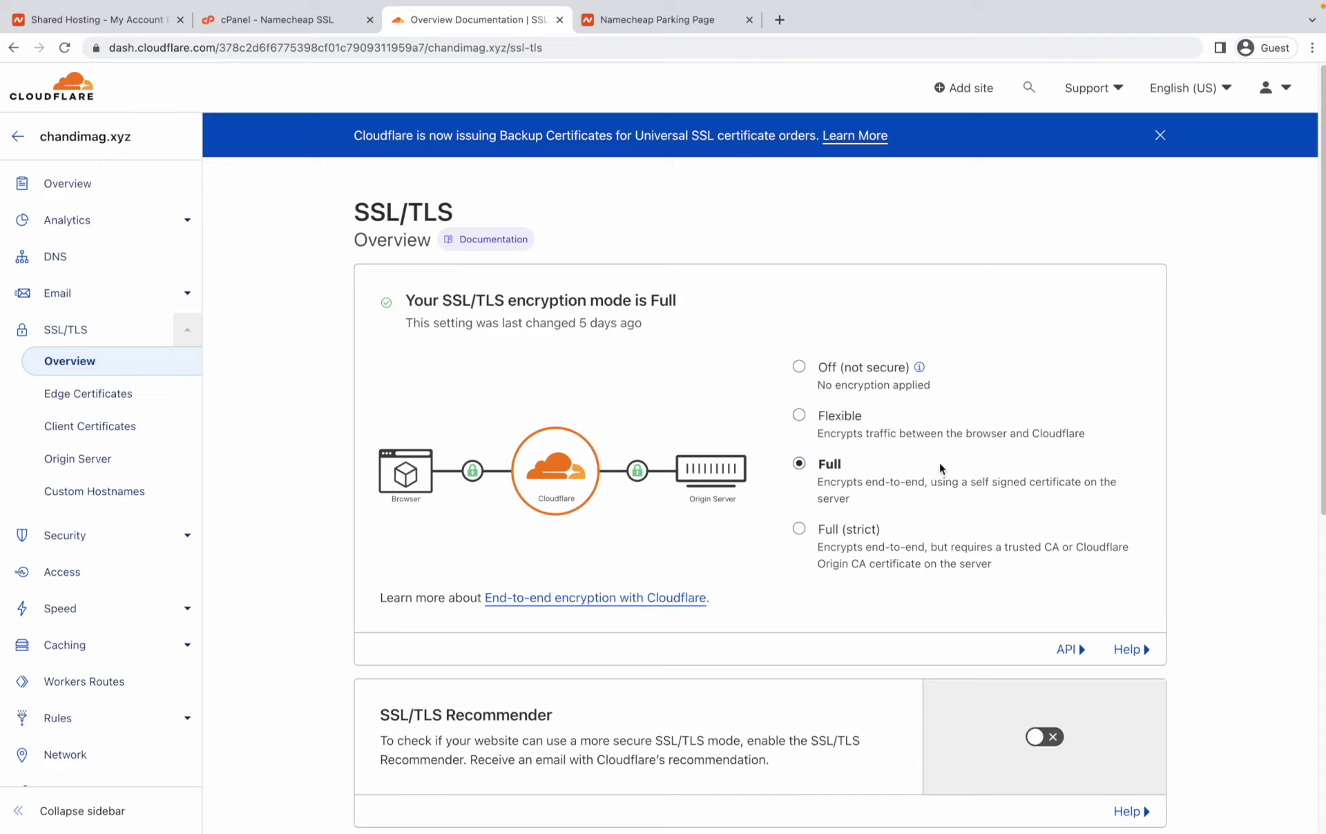
scroll(936, 462, "down", 7)
scroll(921, 464, "down", 1)
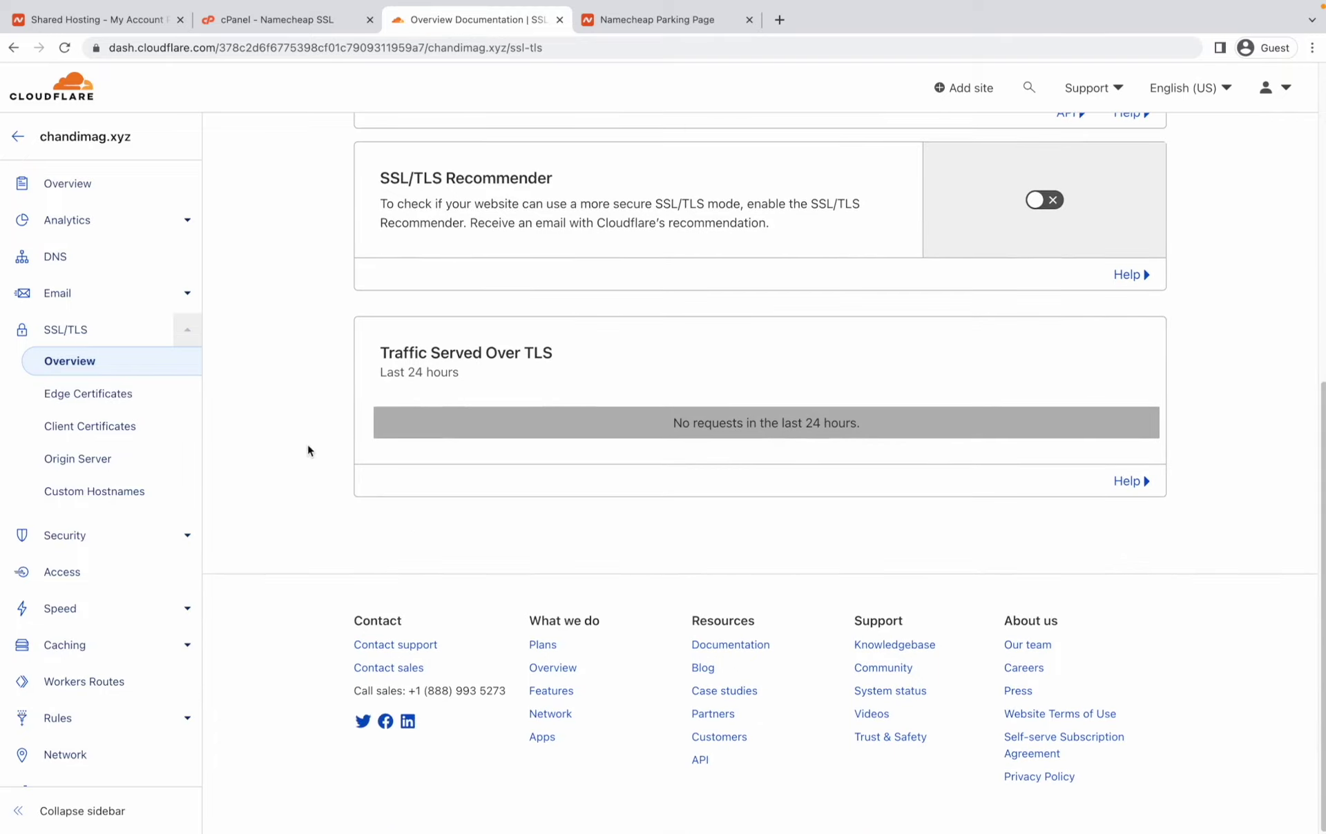
- Open the Edge Certificates settings and check the Always Use HTTPS option
left_click(129, 413)
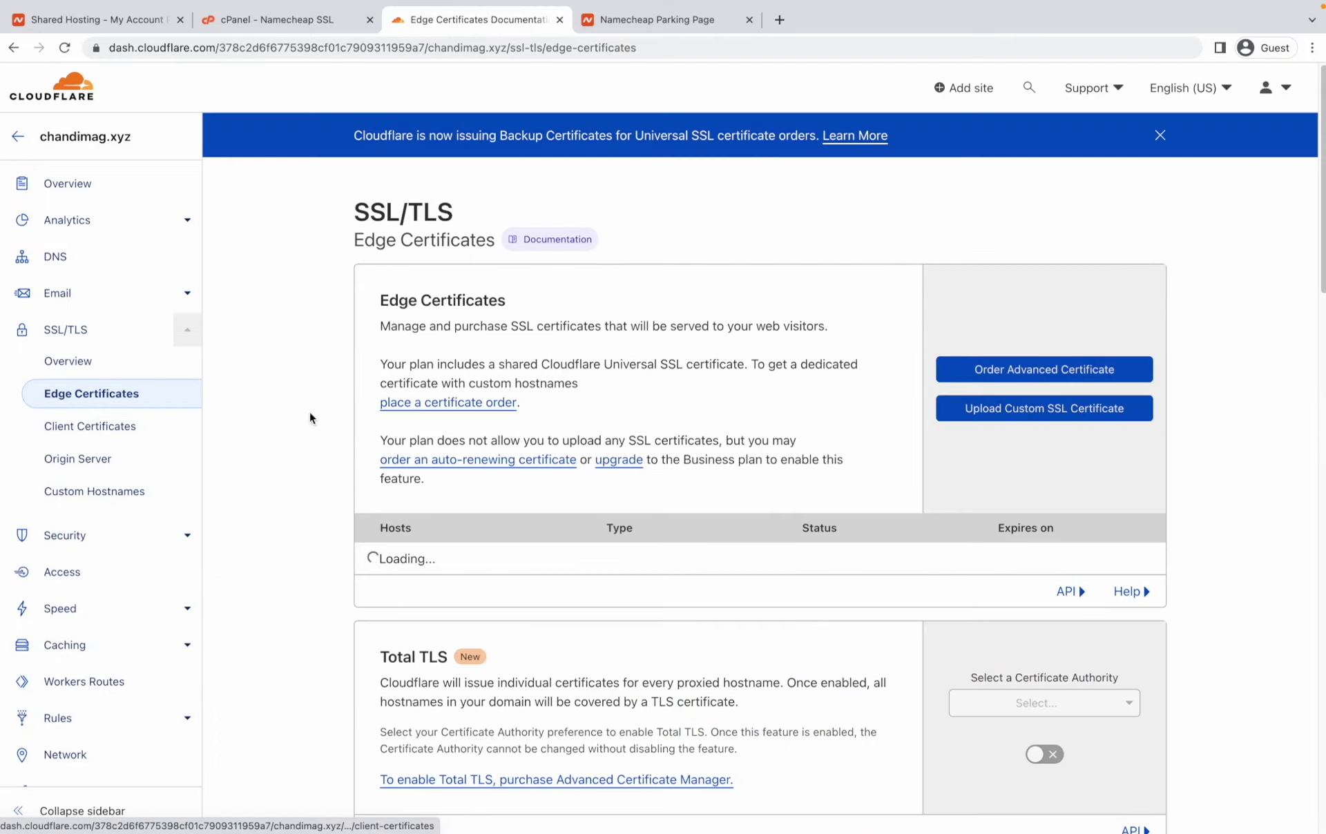
scroll(613, 457, "down", 3)
scroll(613, 457, "down", 6)
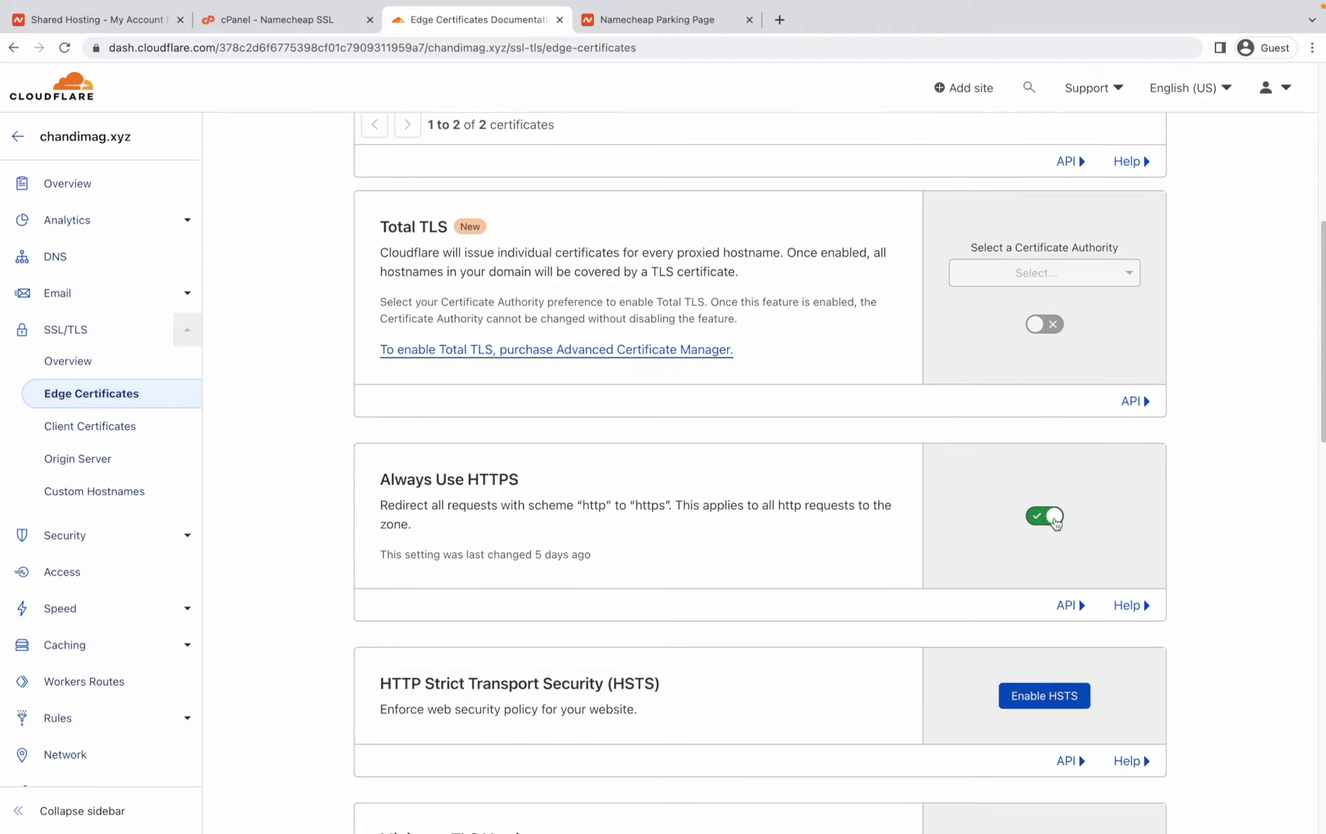
- Review the remaining Edge Certificates settings for chandimag.xyz, including TLS 1.3 and Automatic HTTPS Rewrites, and view the Client Certificates page
scroll(864, 550, "down", 3)
scroll(864, 550, "down", 6)
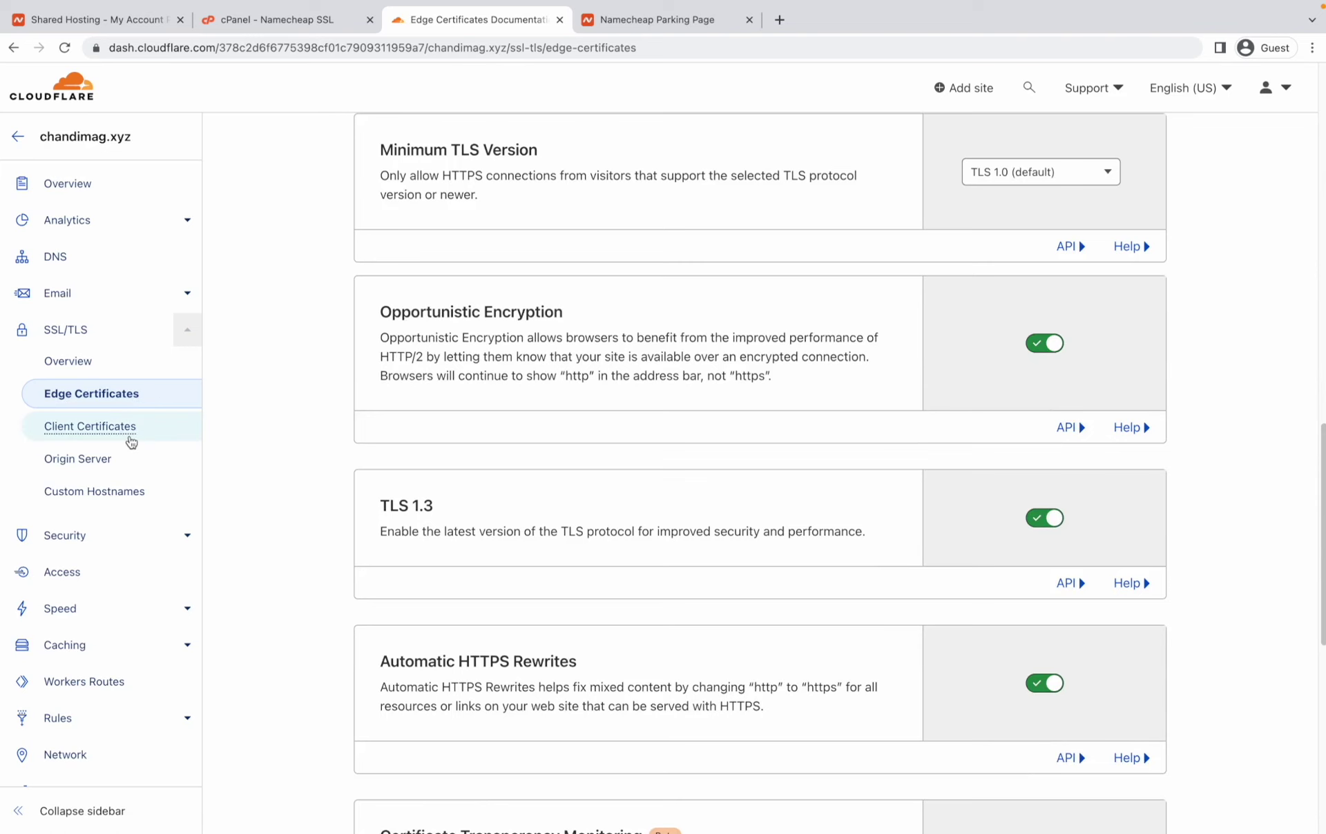
left_click(93, 431)
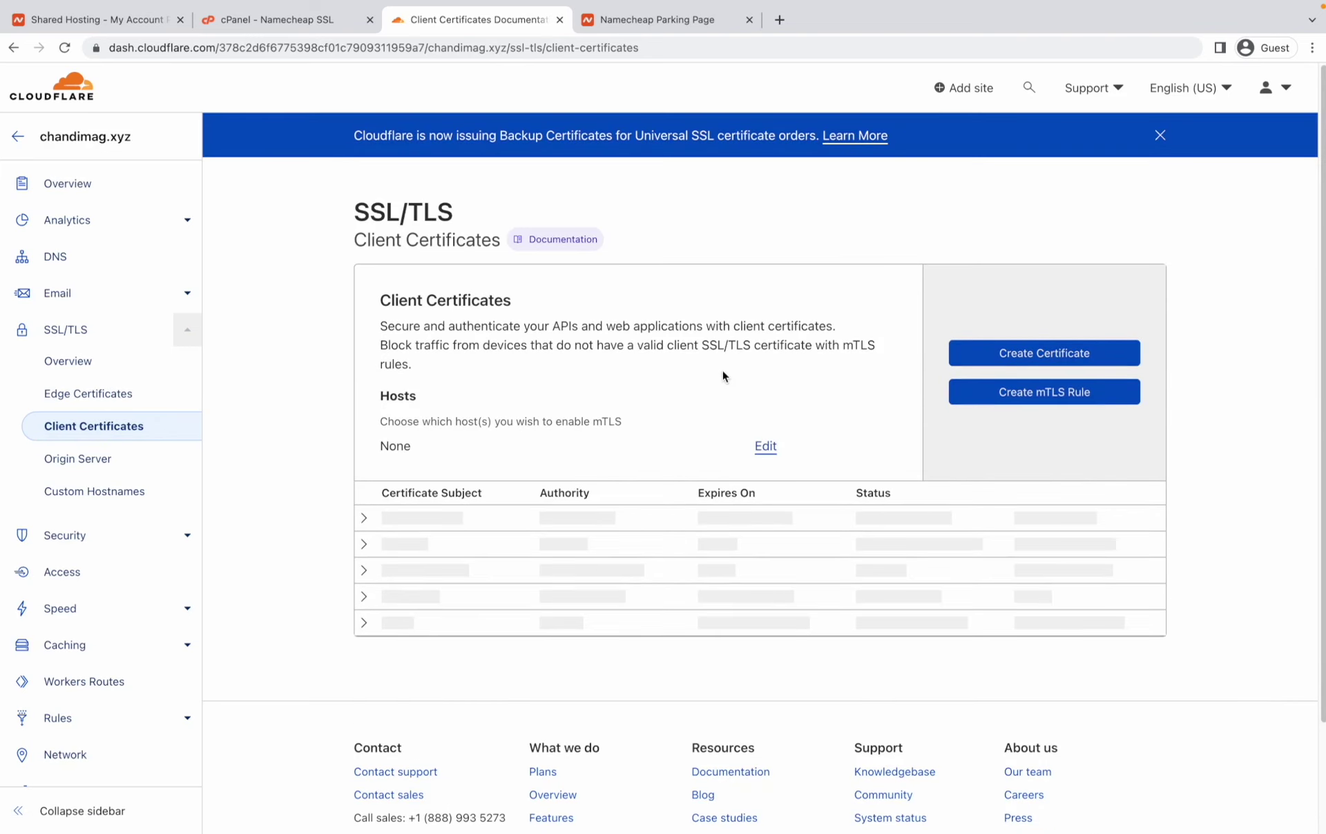
- Open chandimag.xyz in a new tab from the domain name on Cloudflare's DNS page and check the site's connection security
left_click(97, 258)
left_click_drag(642, 338, 525, 340)
right_click(539, 340)
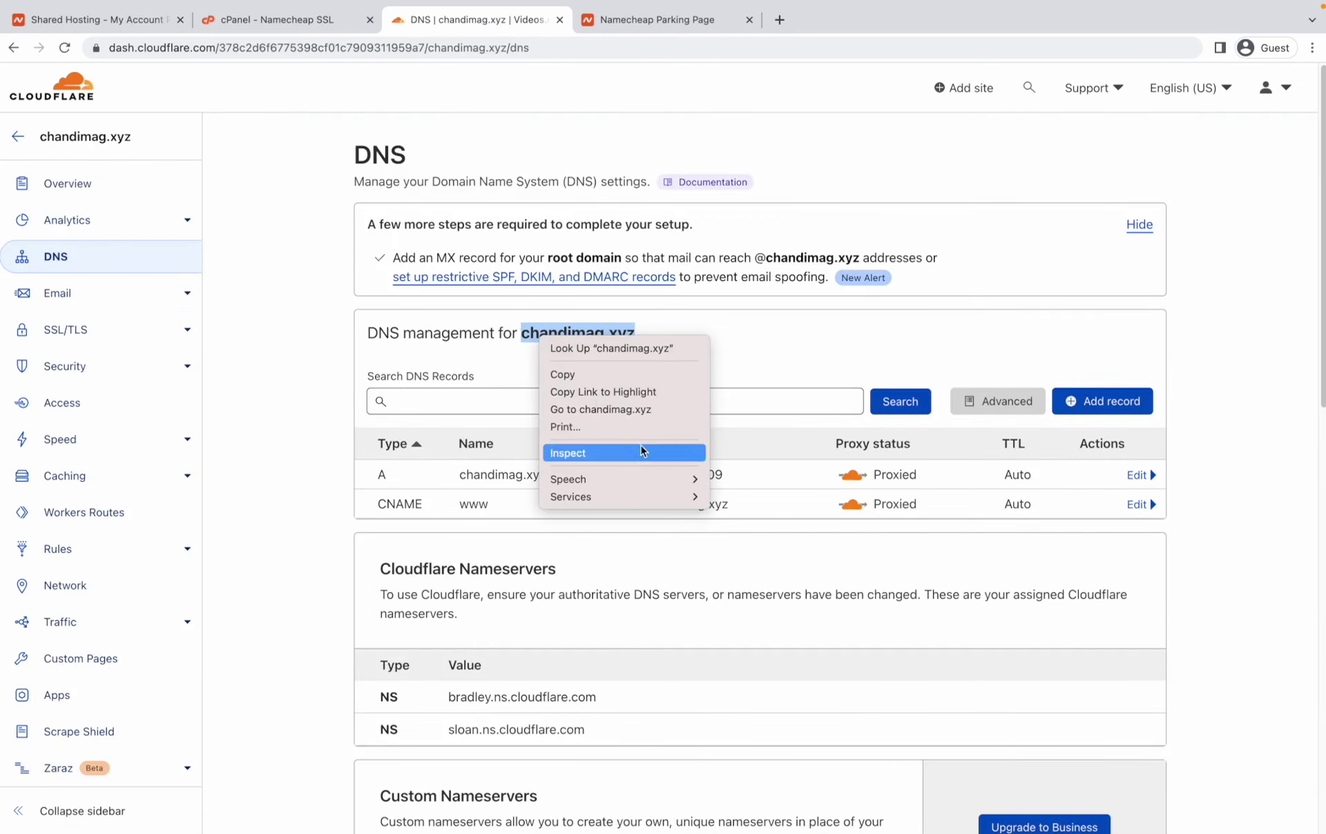
left_click(621, 410)
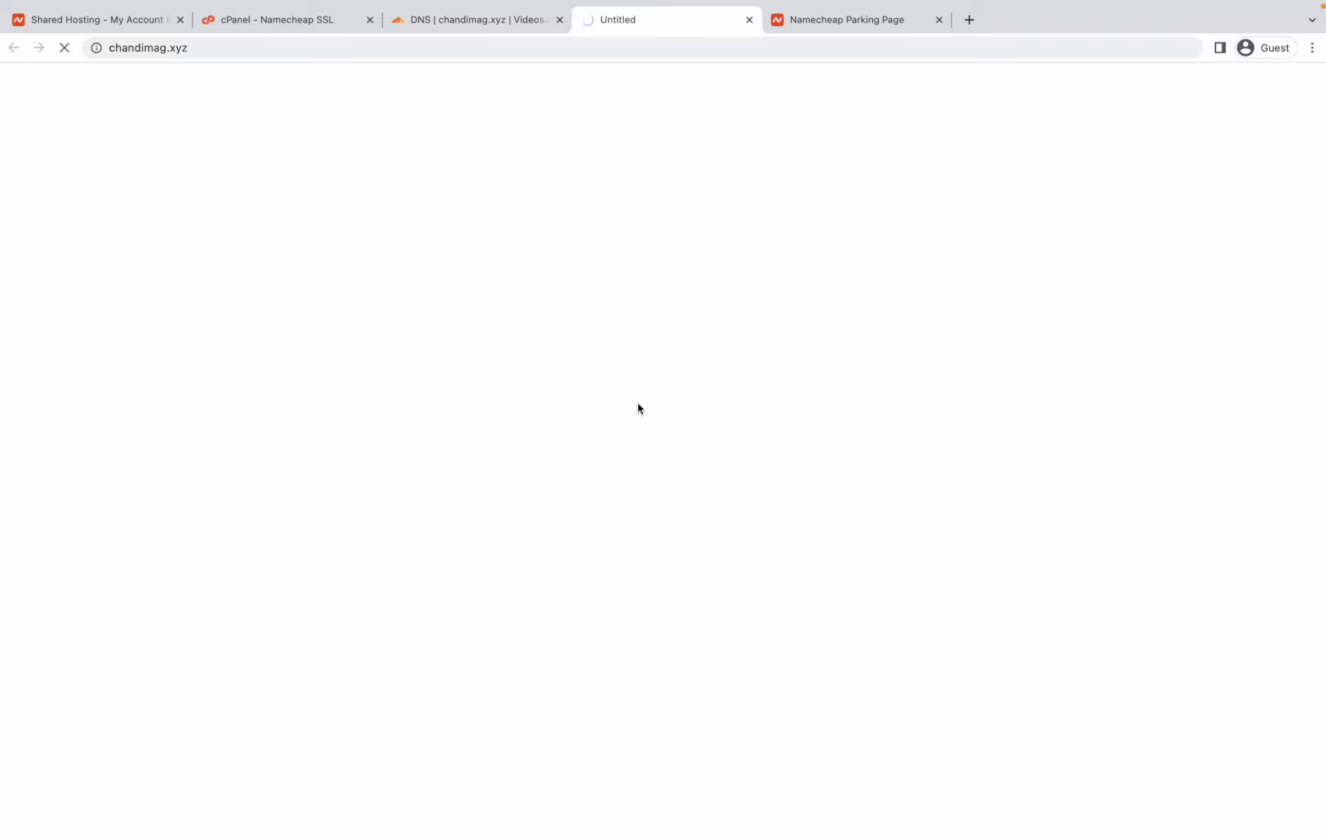
left_click(98, 48)
left_click(152, 293)
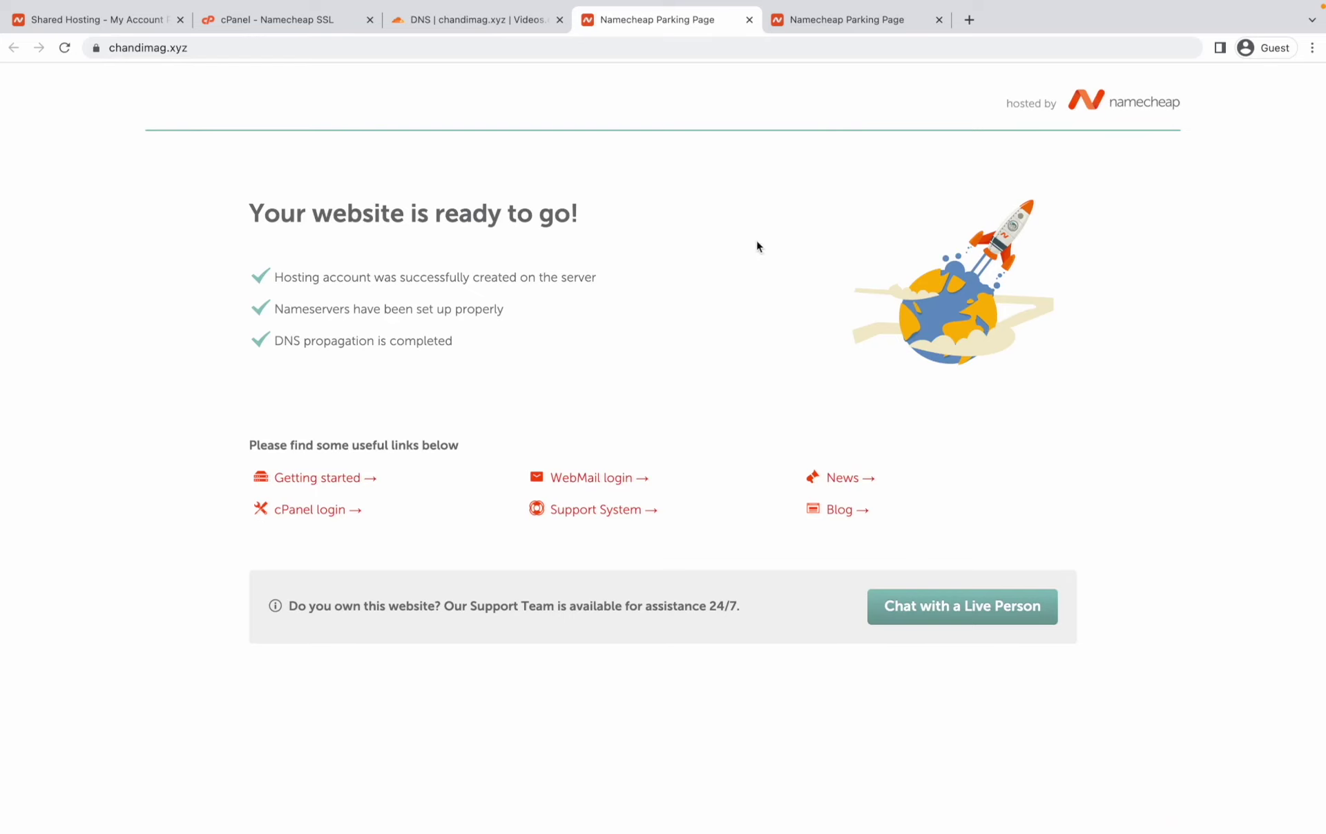
- Switch to cPanel, return to its main page and open the public_html folder in File Manager
left_click(264, 20)
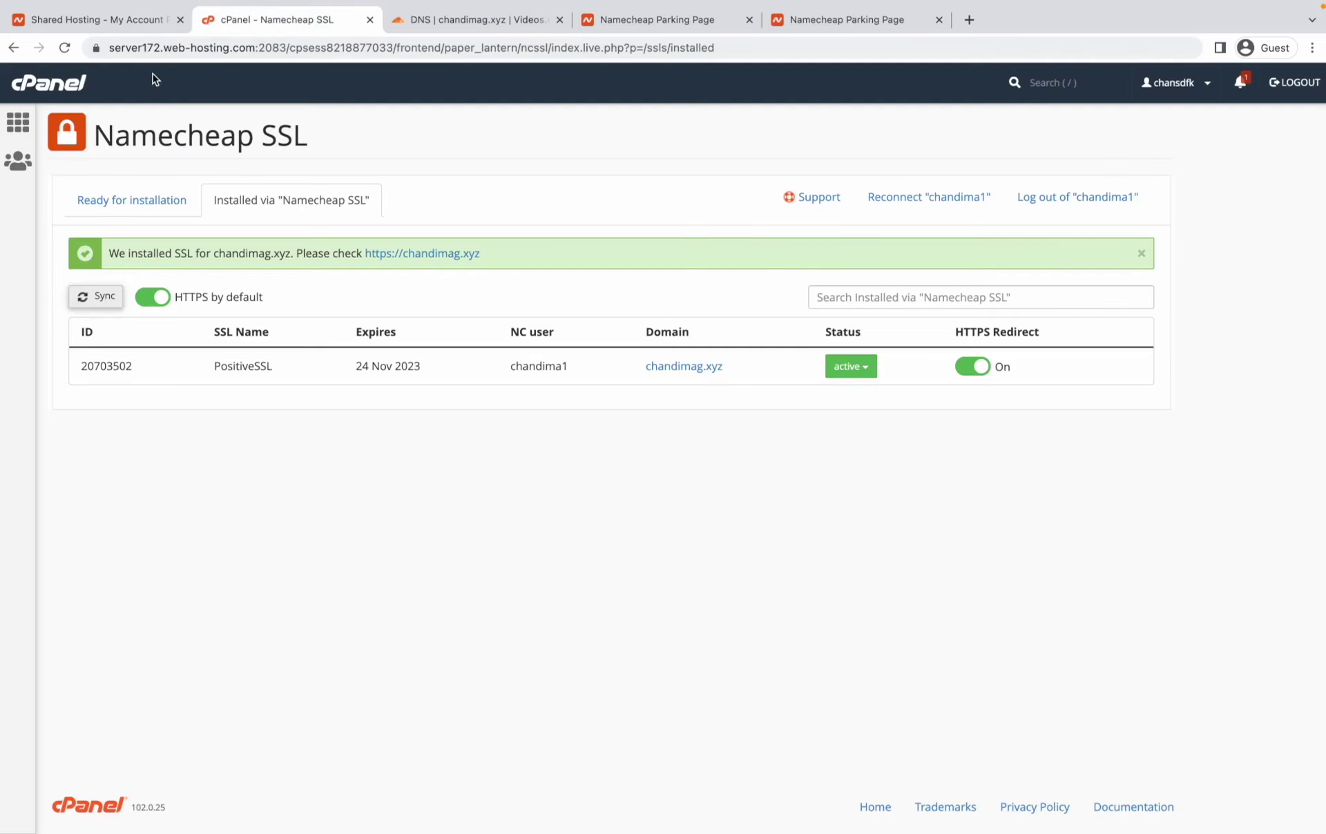
left_click(80, 89)
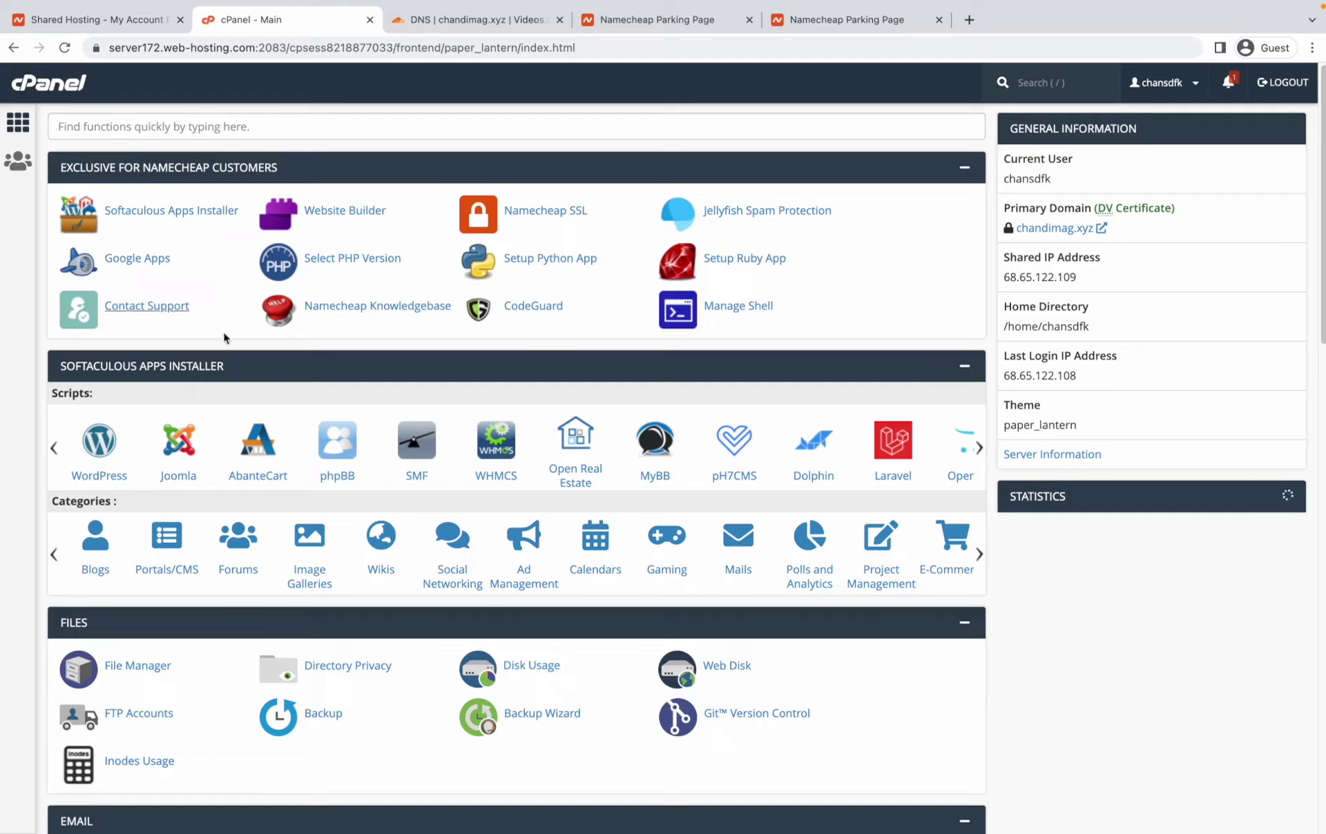
left_click(138, 667)
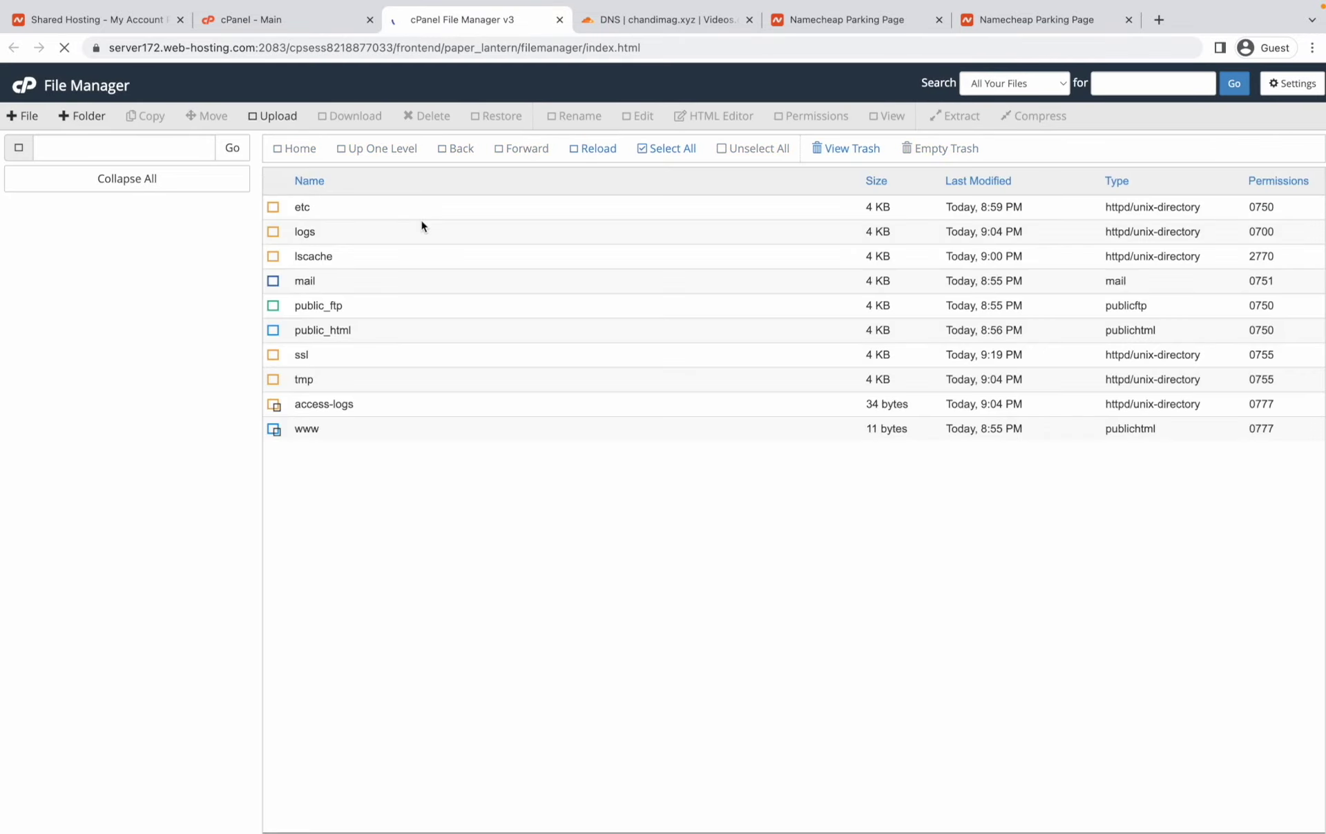
double_click(437, 339)
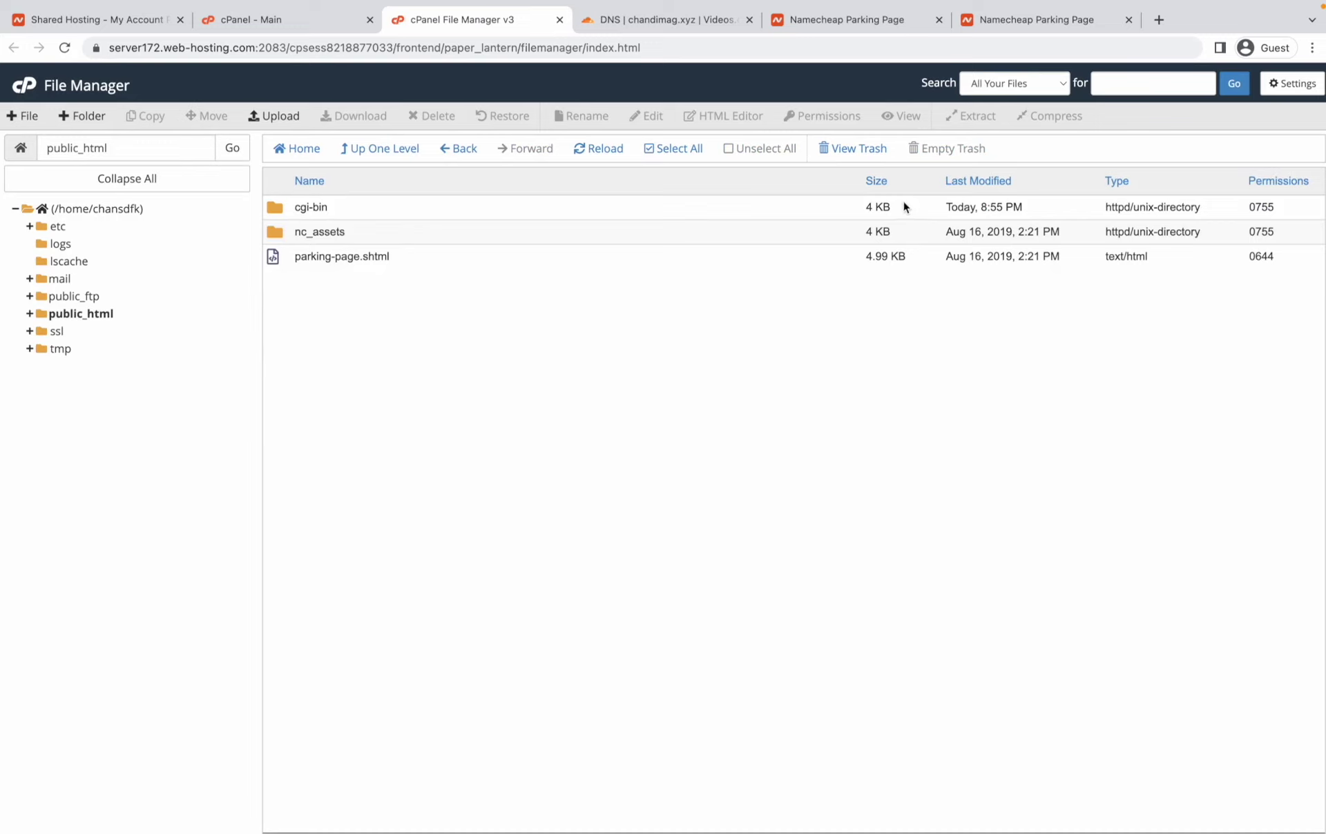
- Enable Show Hidden Files (dotfiles) in the File Manager preferences and save the change
left_click(1291, 84)
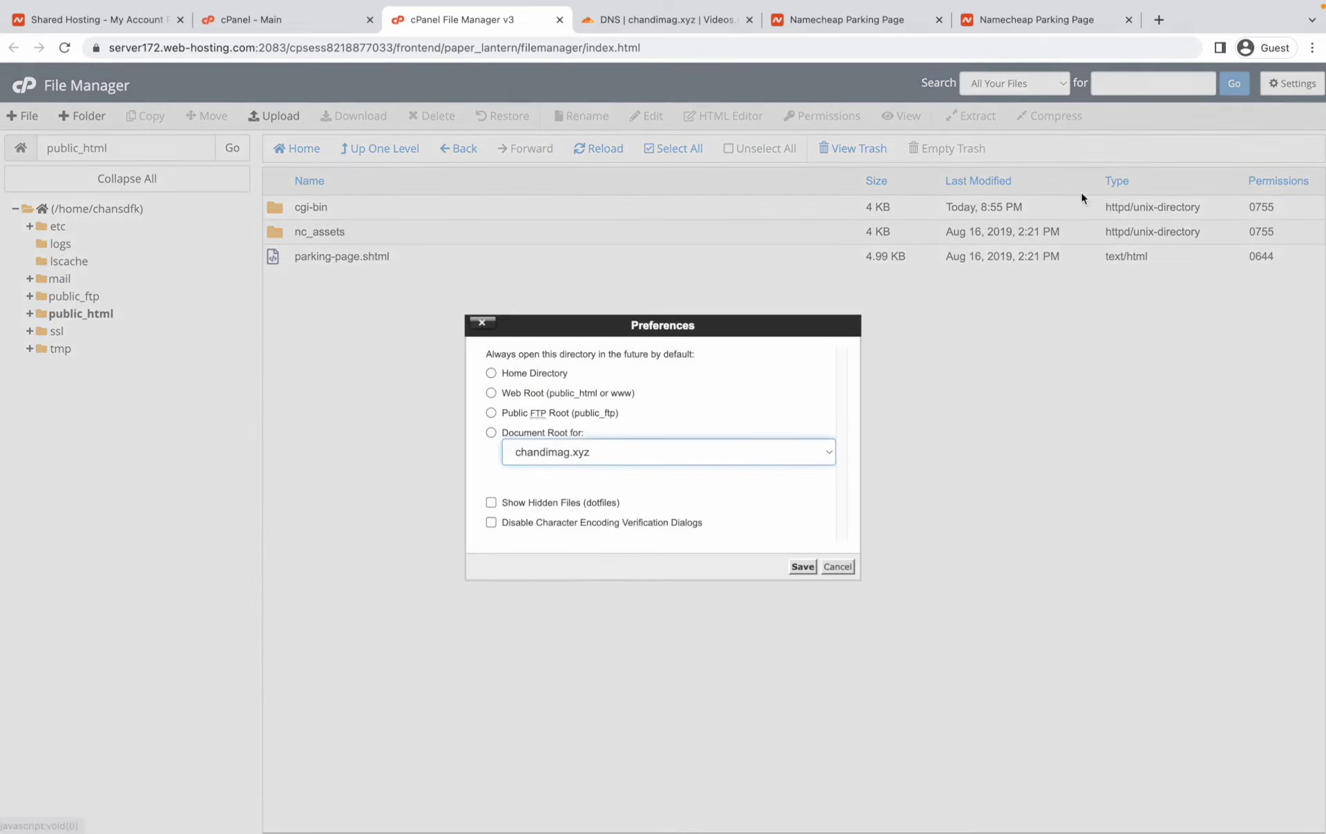
left_click(572, 511)
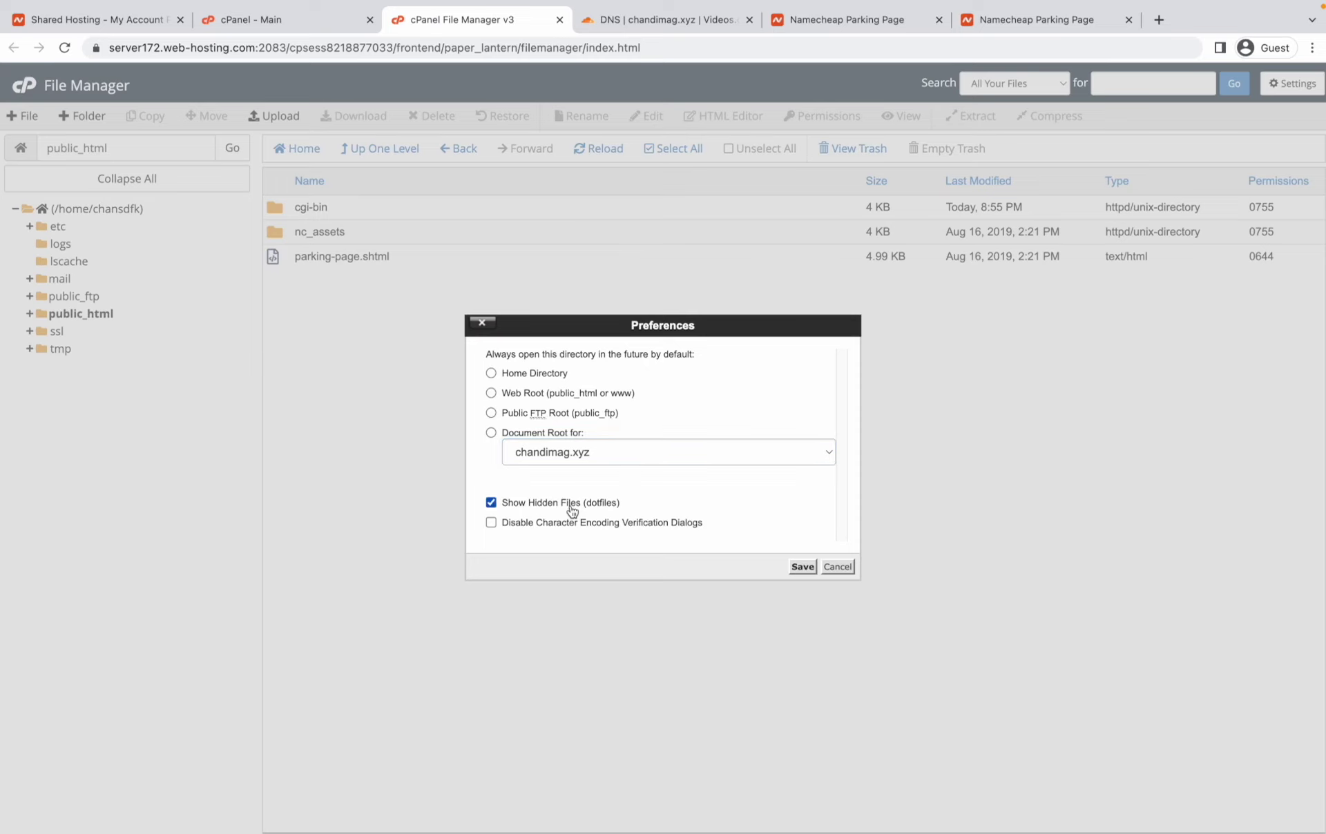
left_click(800, 566)
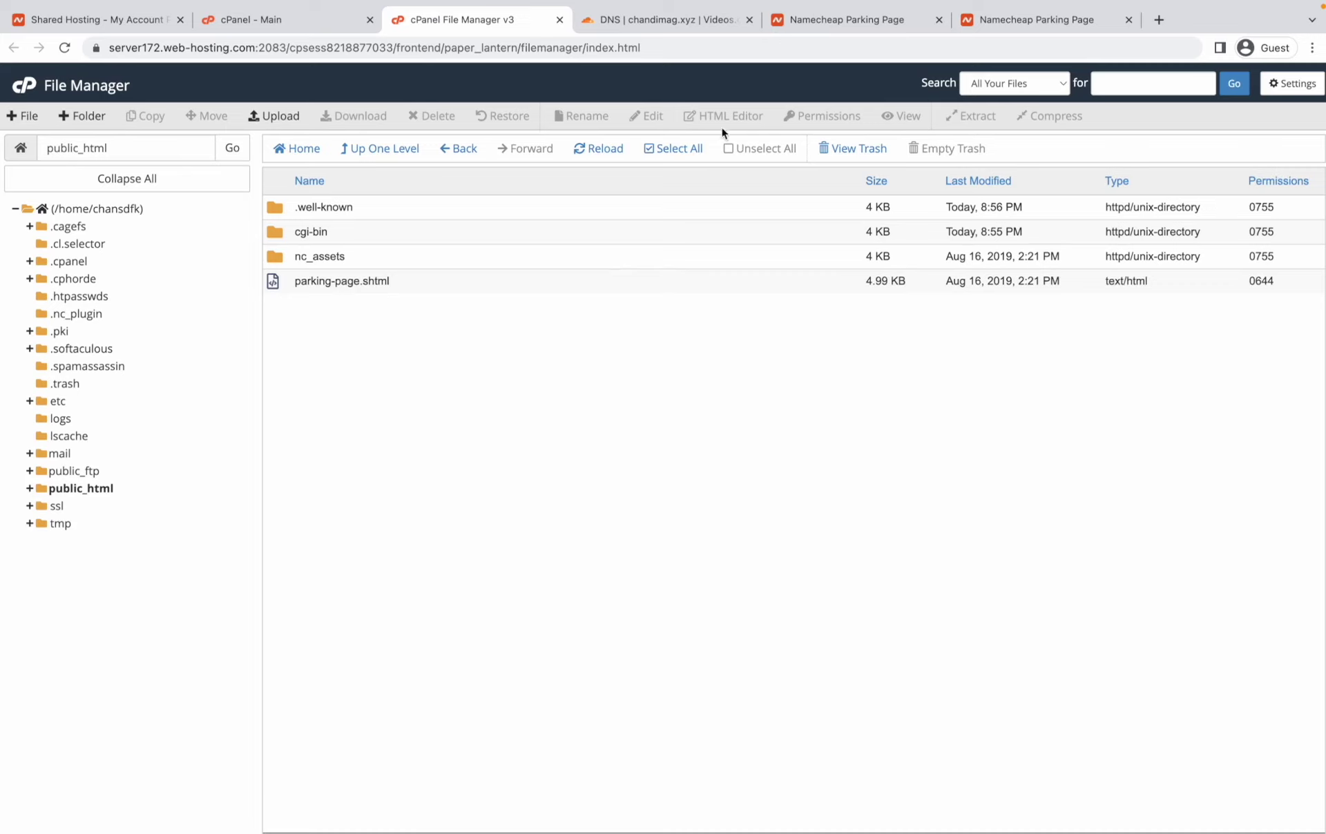
- Switch to the earlier Namecheap parking page marked Not Secure, reload chandimag.xyz and check its connection security and address
left_click(1003, 23)
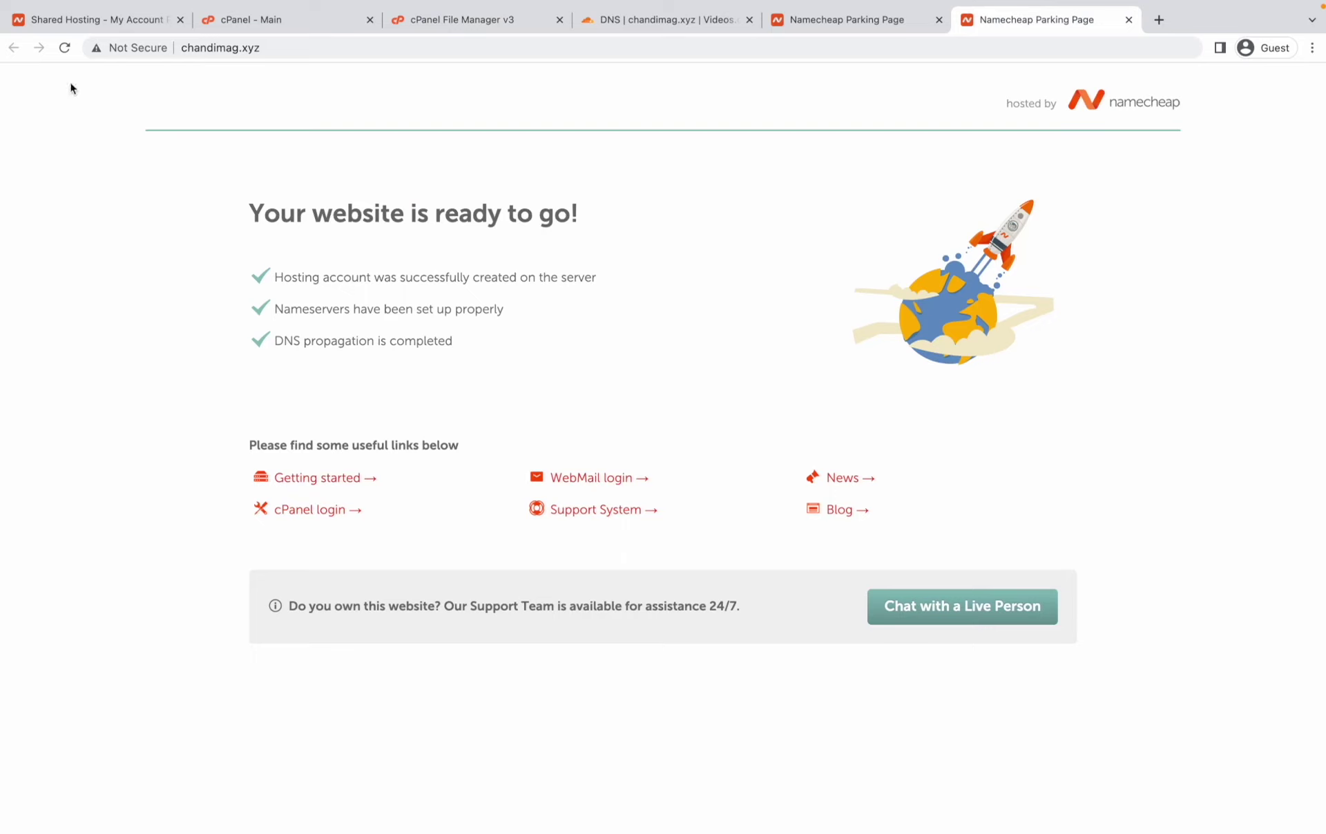
left_click(65, 48)
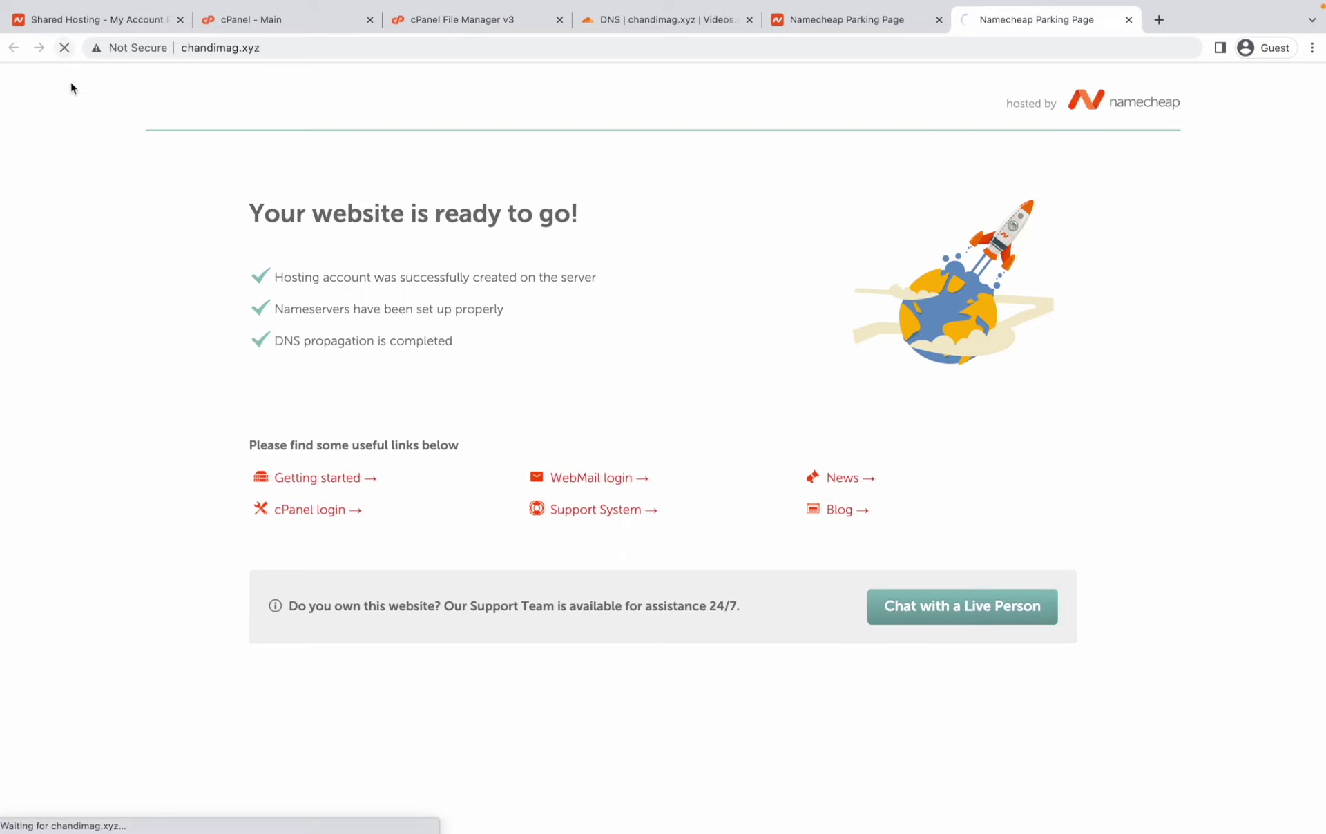
left_click(97, 48)
left_click(109, 49)
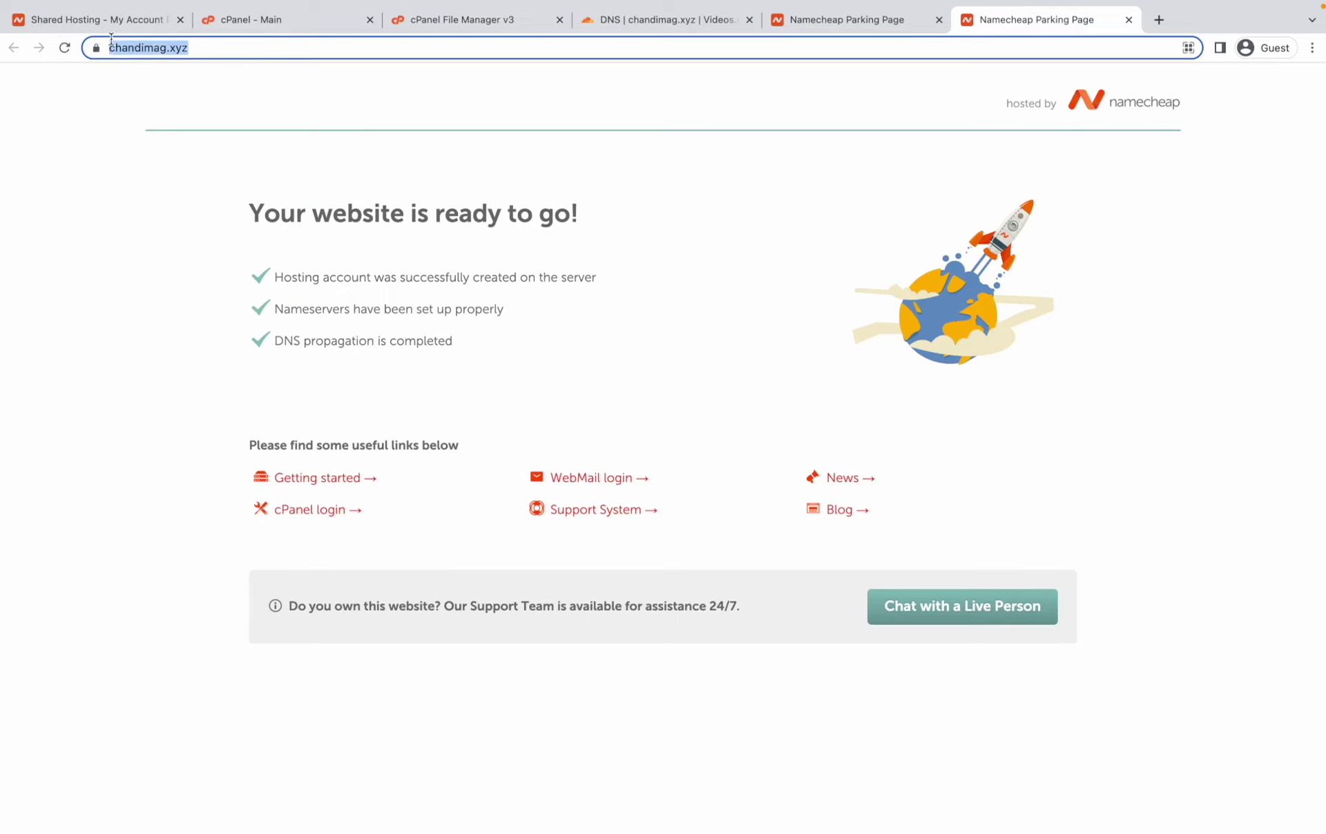
left_click(28, 185)
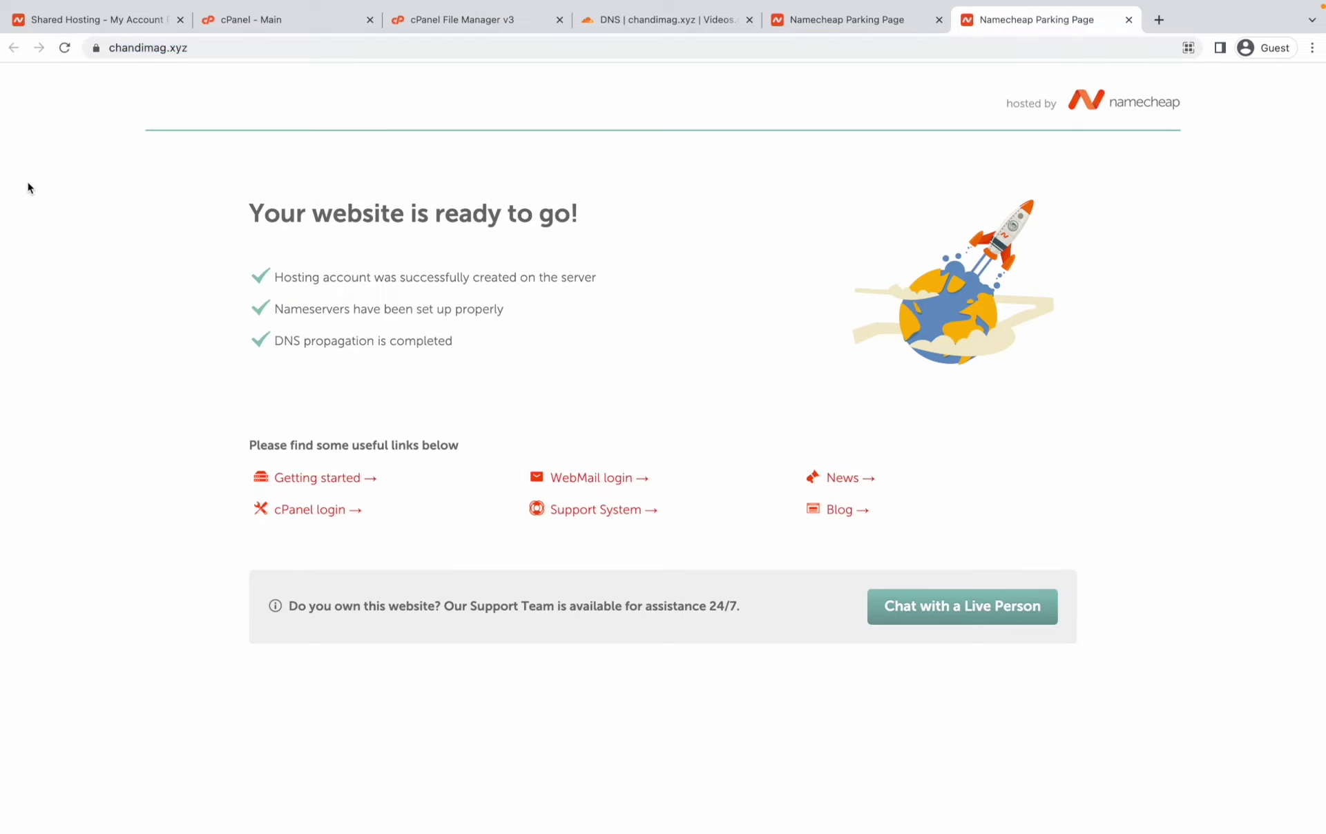